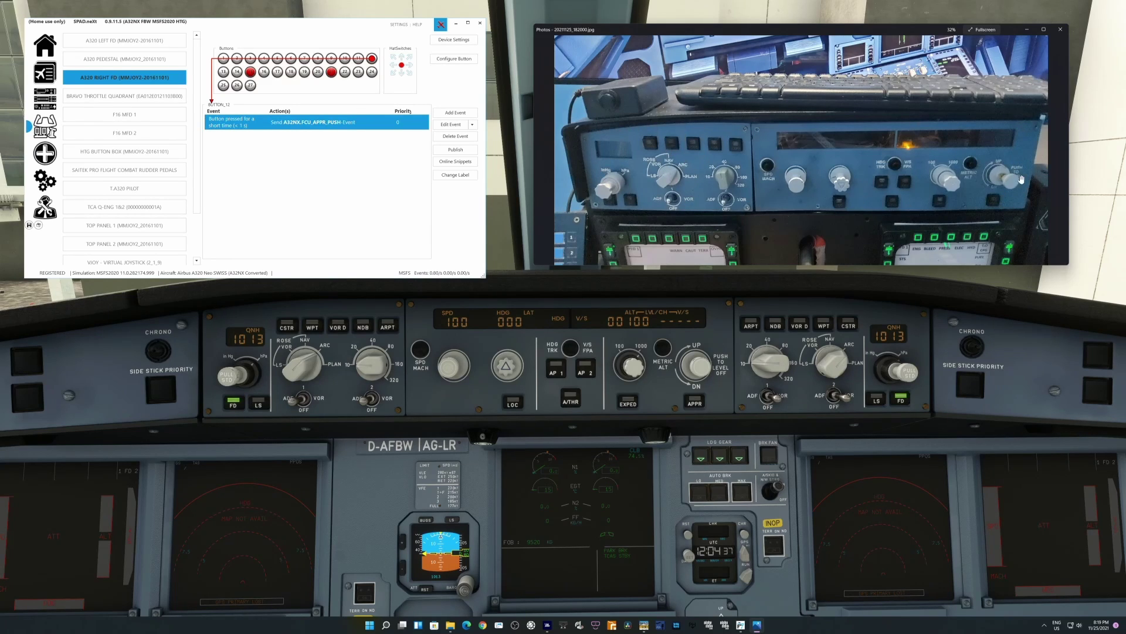
Step: Examine the photo of the physical FCU panel, including the two display units beneath it
mouse_move(806, 193)
left_mouse_down()
mouse_move(802, 150)
mouse_move(806, 199)
left_mouse_up()
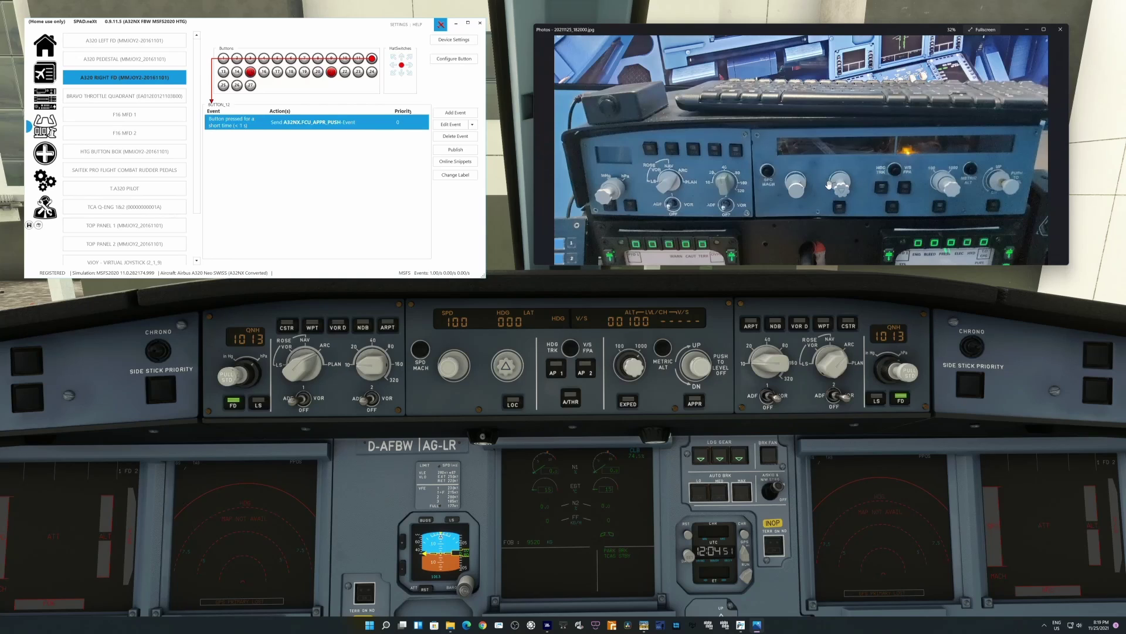
scroll(818, 212, "down", 2)
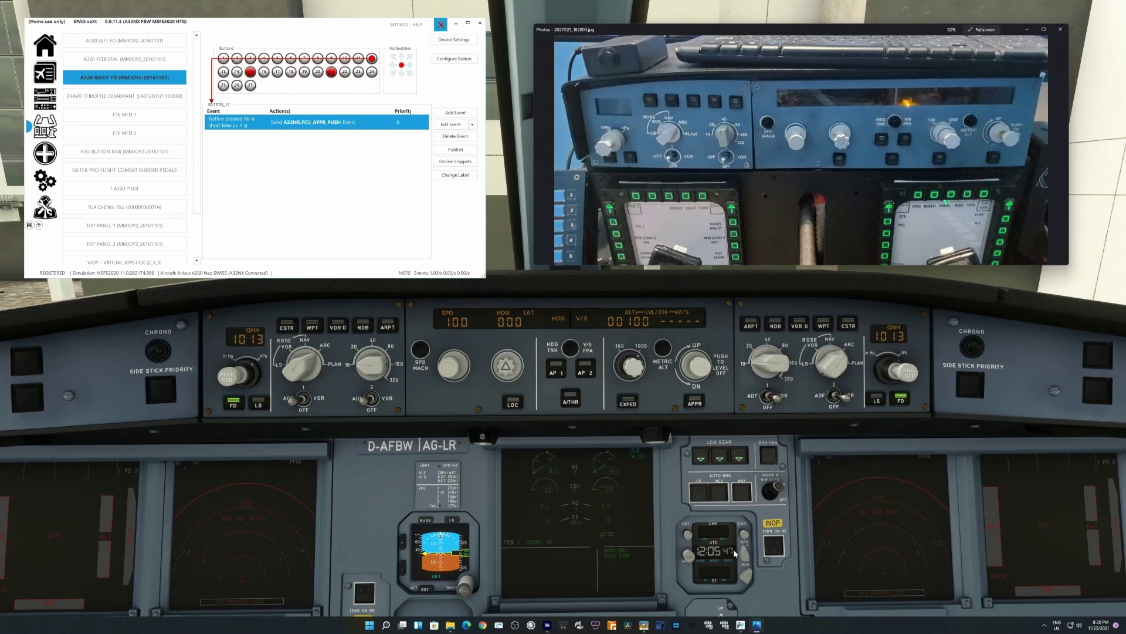
Step: Look over the simulator cockpit's main panel, pedestal and overhead panel, and return to the FCU close-up view
key("alt+1")
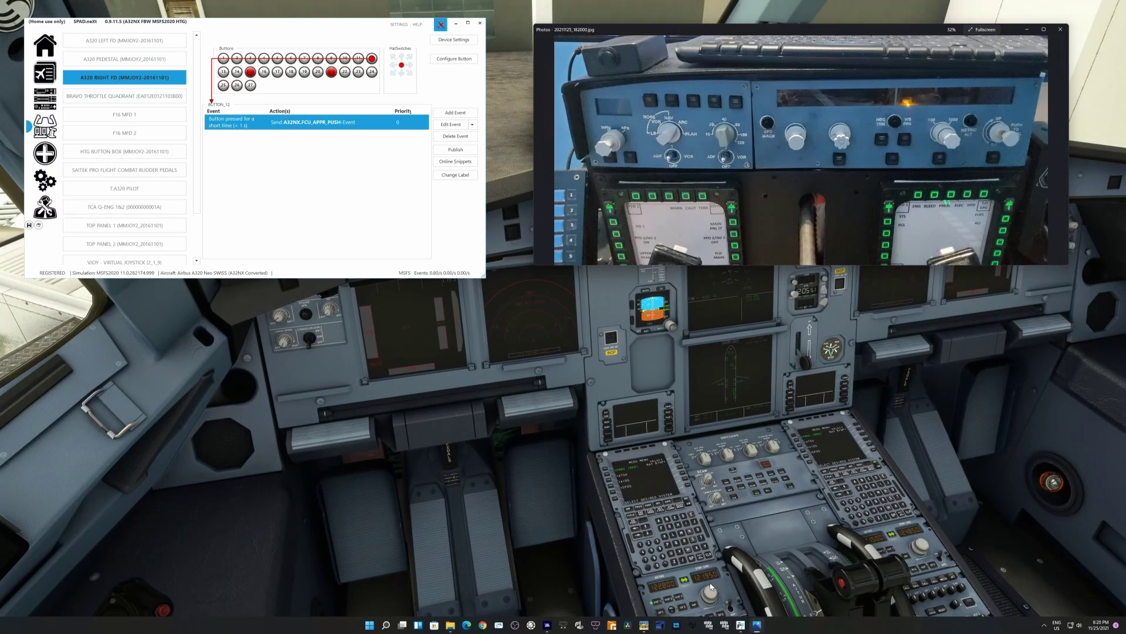
left_click(974, 591)
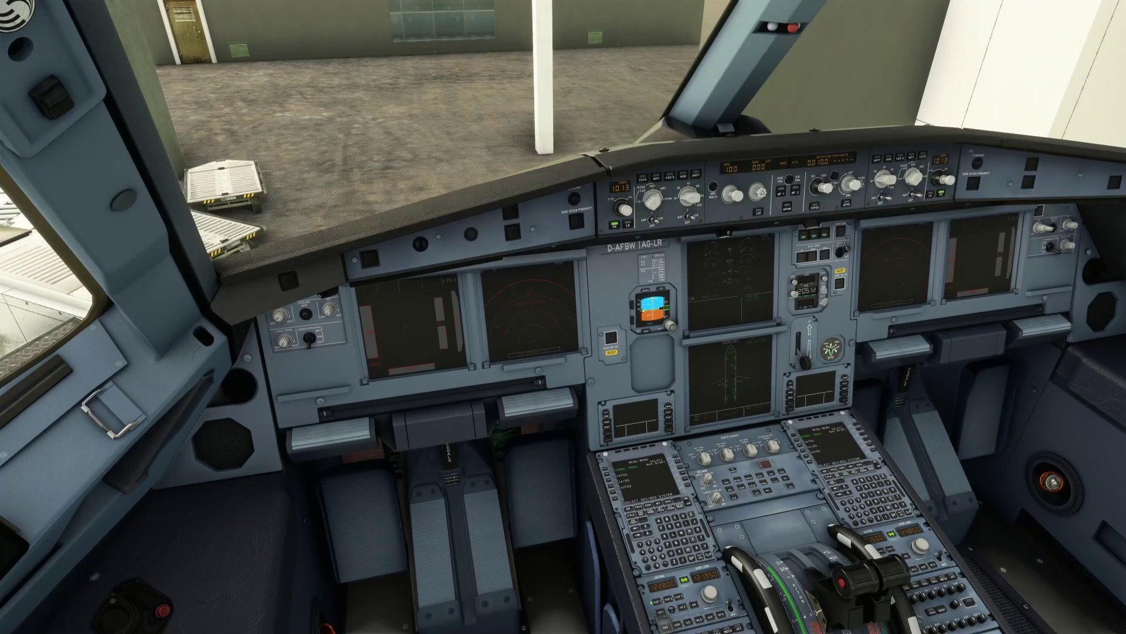
left_click_drag(974, 591, 985, 427)
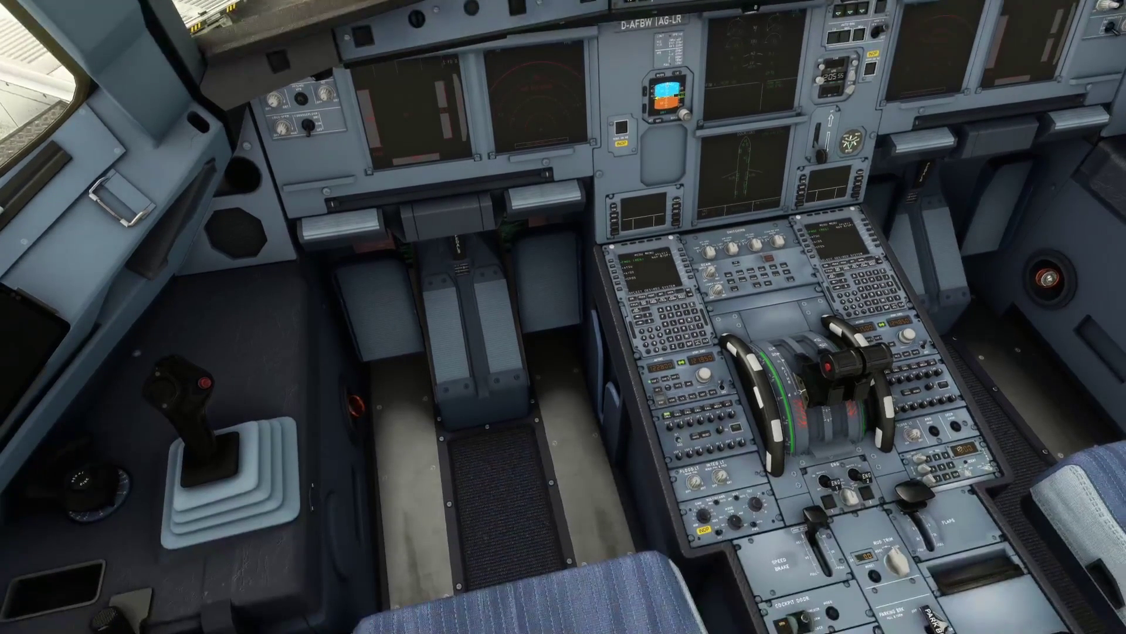
left_click_drag(959, 595, 950, 577)
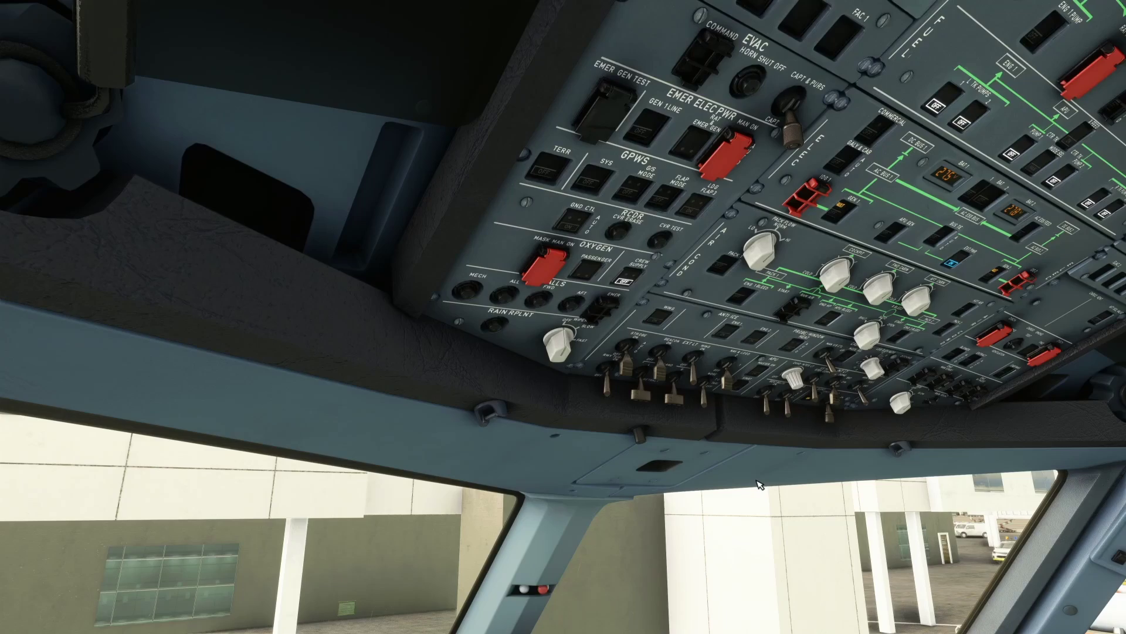
key("ctrl+1")
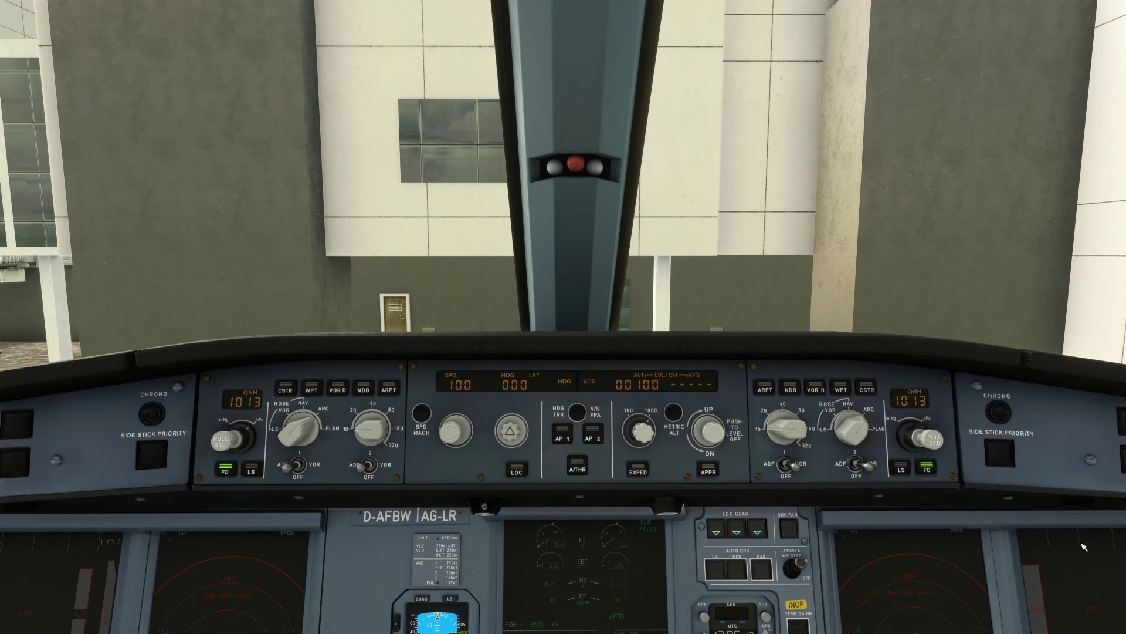
Step: Bring the SPAD.neXt and Photos windows back in front of the flight simulator
key("alt+Tab")
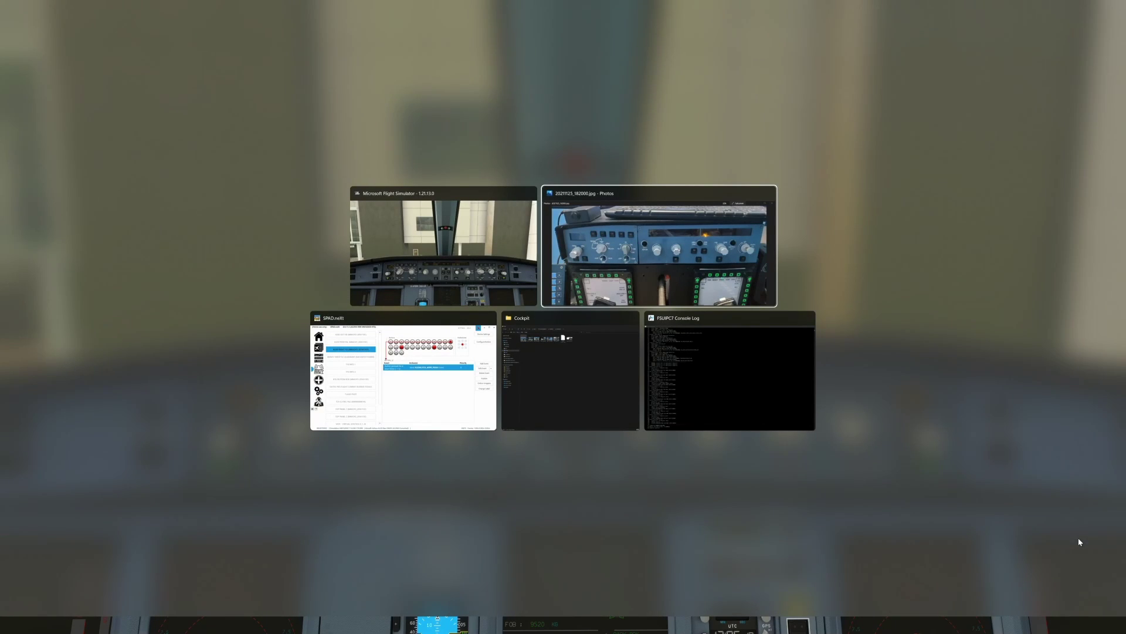
key("alt+Tab")
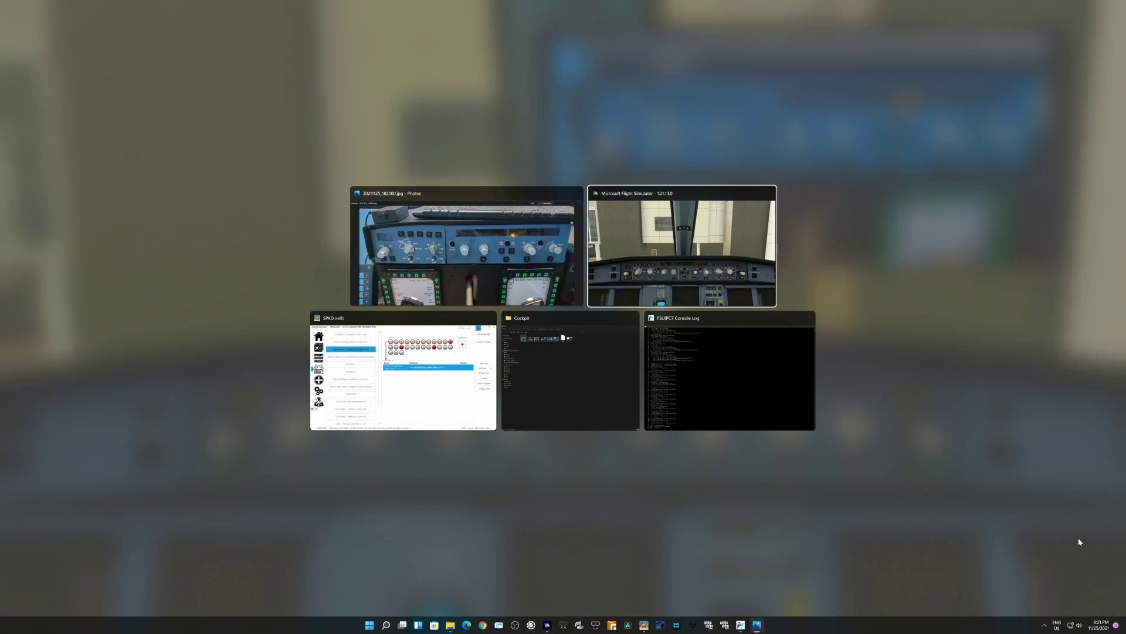
key("alt+Tab")
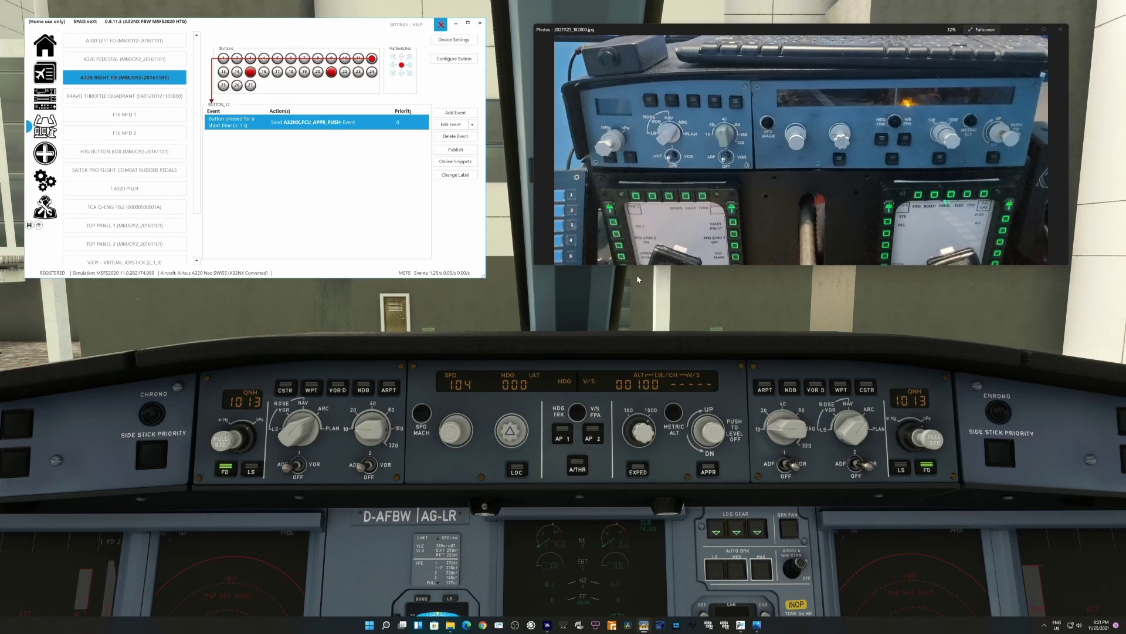
Step: Show the hat switch assignments of A320 RIGHT FD and open its East pressed event for editing
left_click(403, 61)
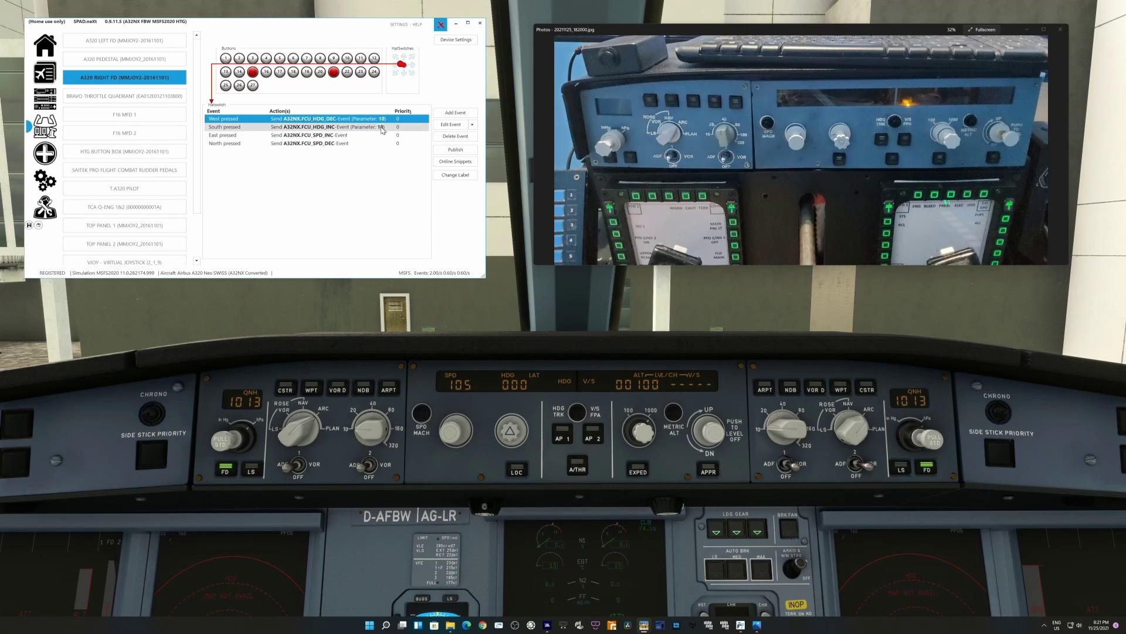
left_click(291, 137)
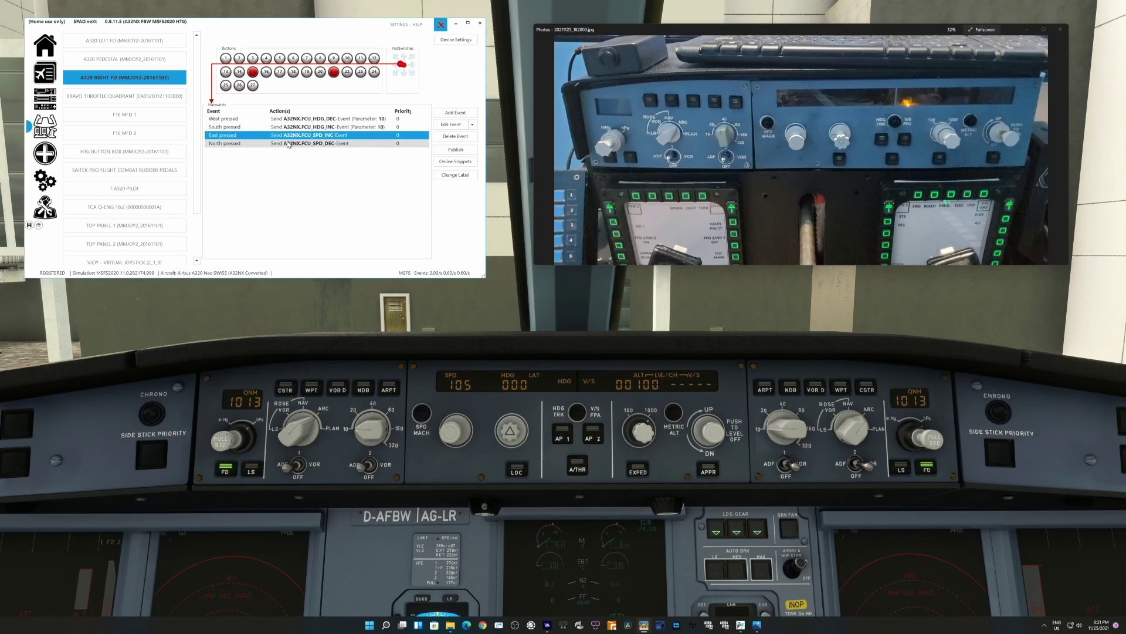
left_click(451, 125)
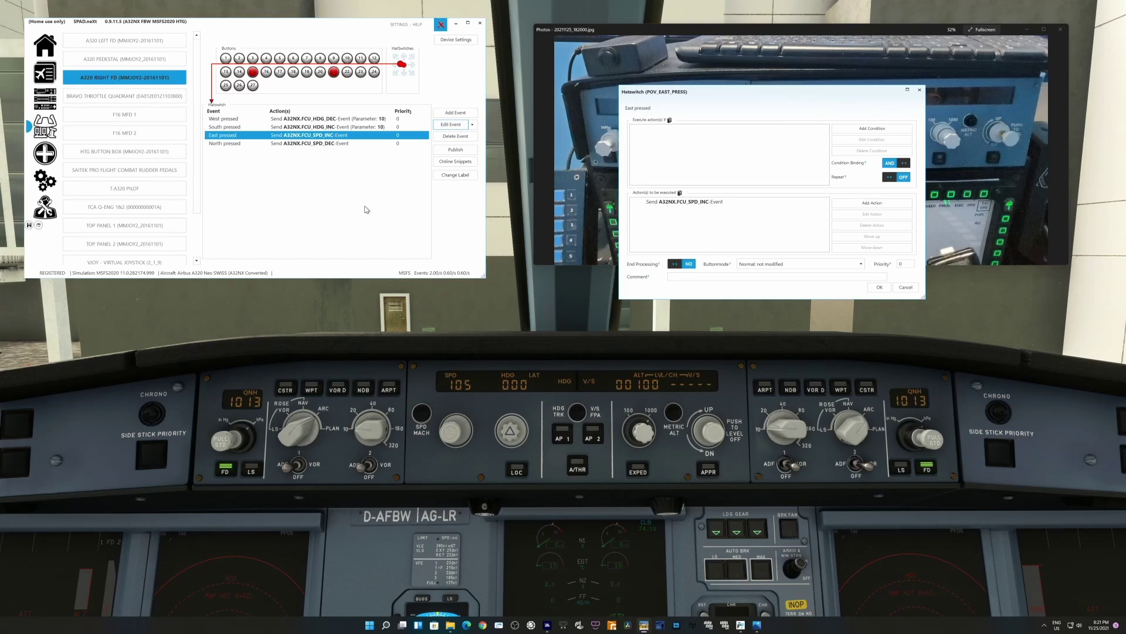
left_click(733, 201)
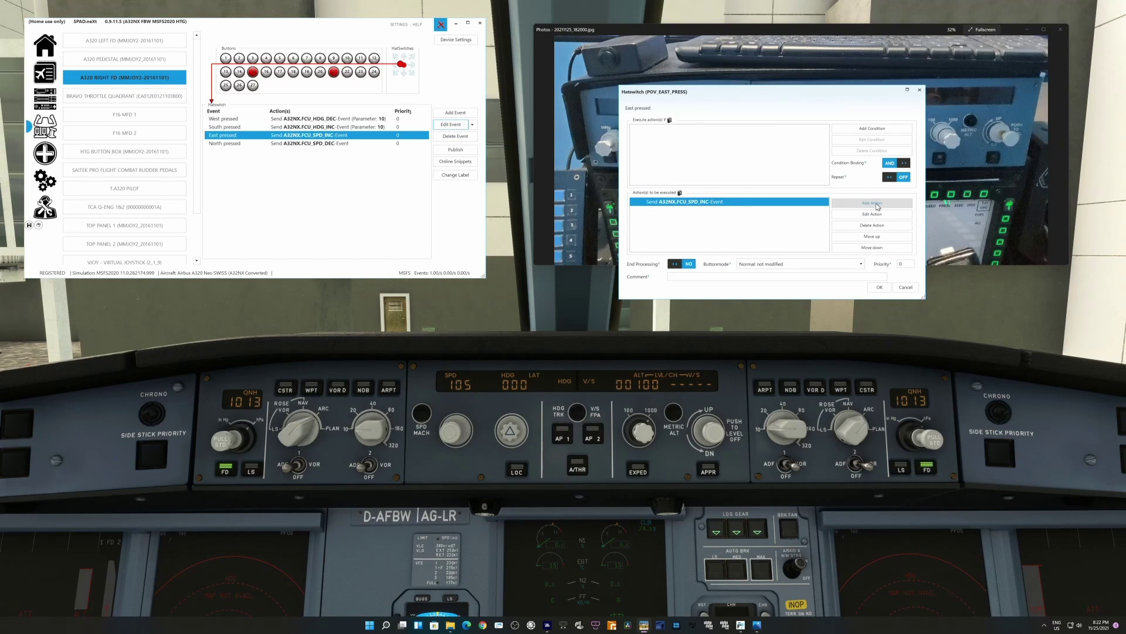
left_click(872, 203)
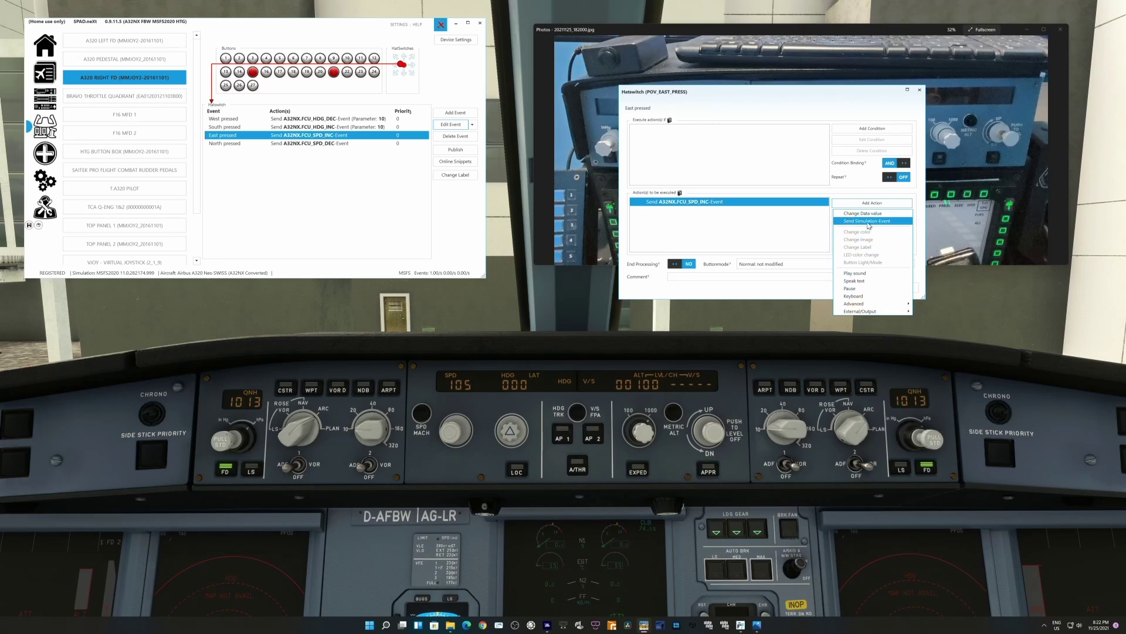
left_click(763, 218)
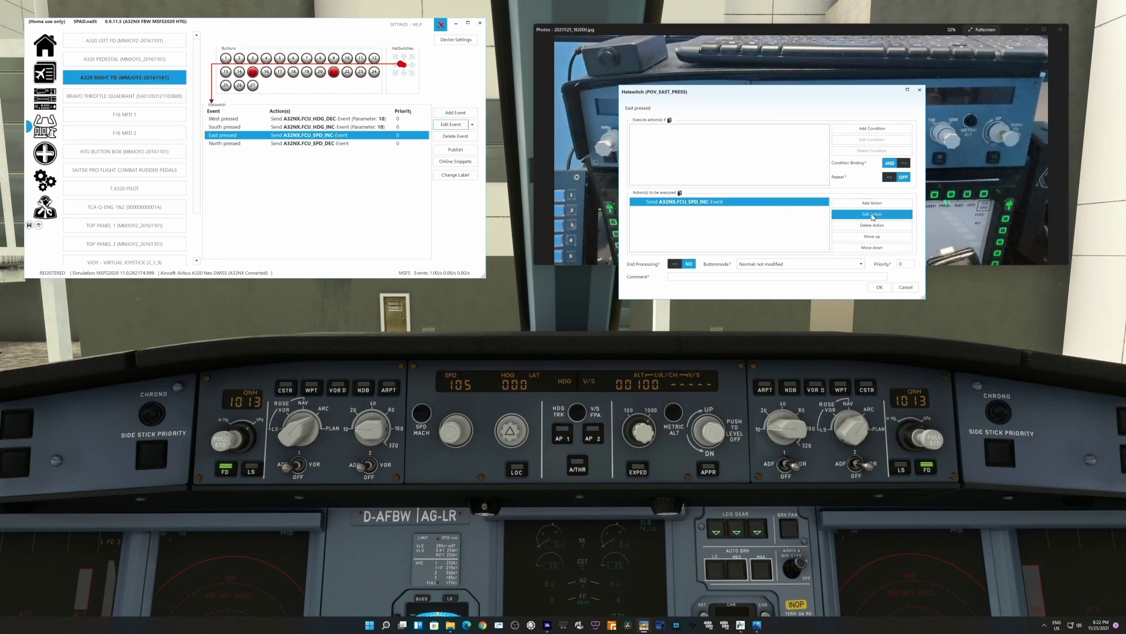
Step: Check which simulation event the East pressed action sends, keep A32NX.FCU_SPD_INC, and close the event editor
left_click(879, 214)
left_click(570, 261)
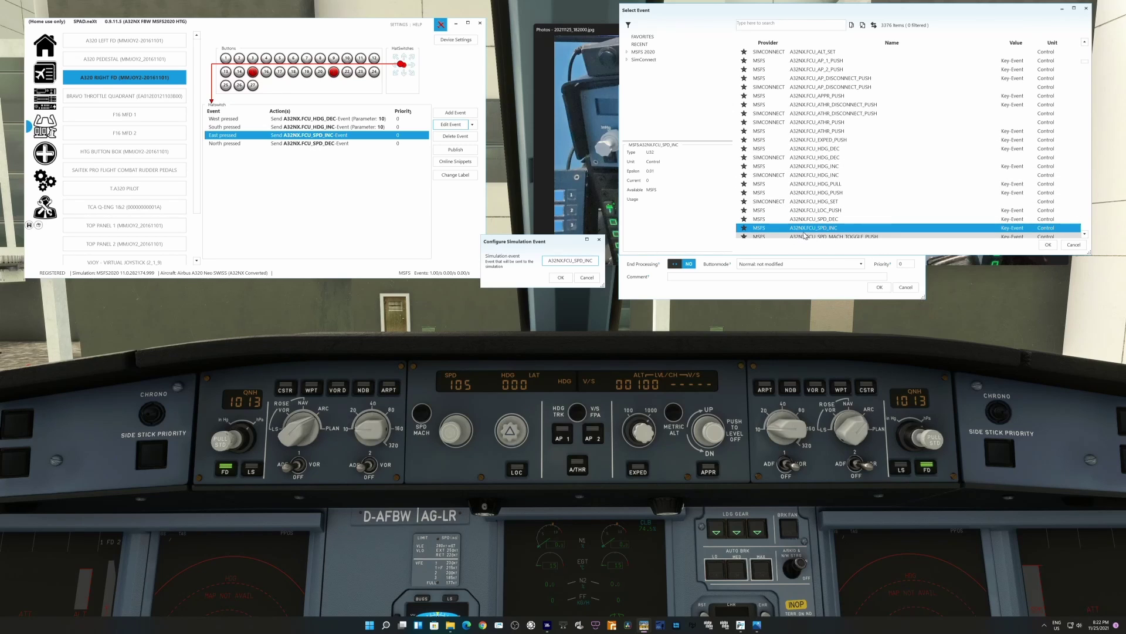
left_click(1073, 246)
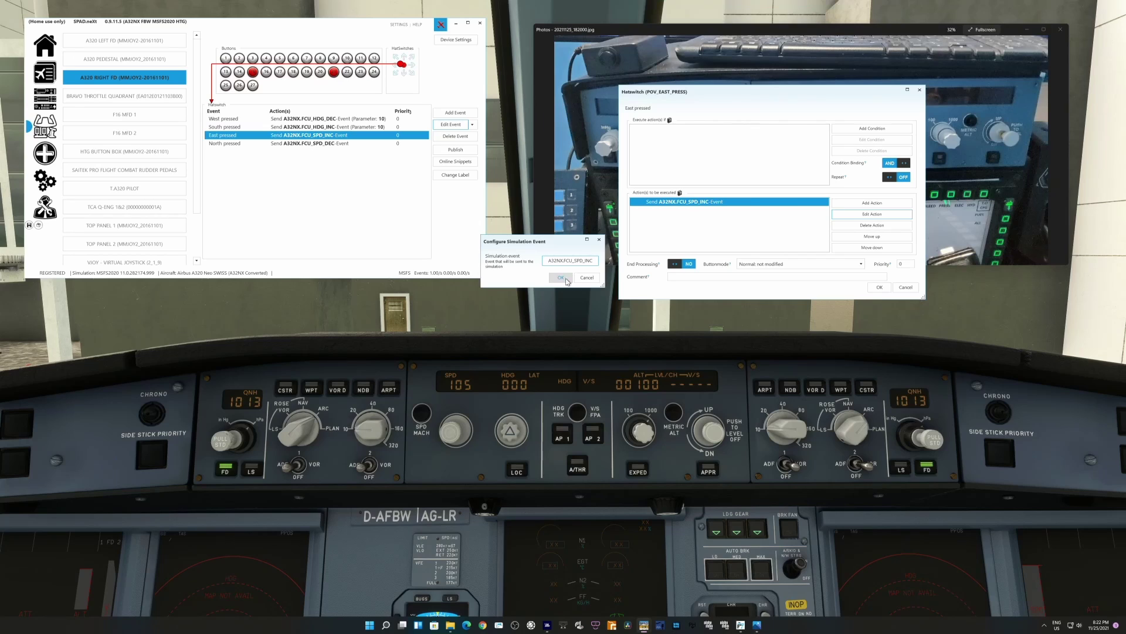
left_click(587, 278)
left_click(879, 287)
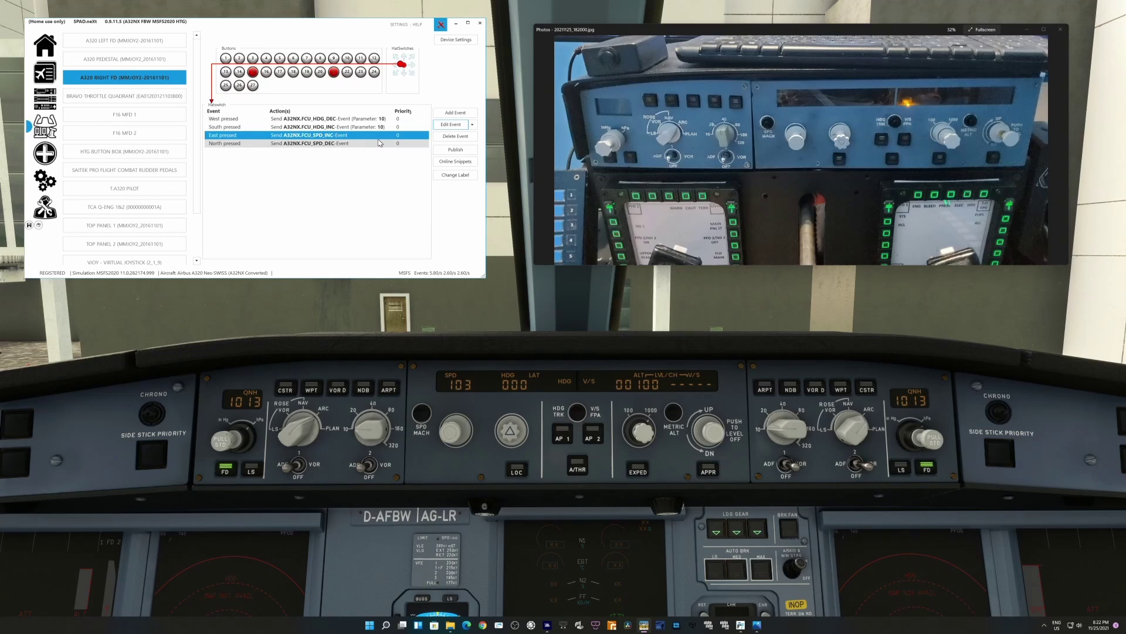
Step: Reopen the East pressed event to check its A32NX.FCU_SPD_INC action for parameter settings, and cancel without changes
double_click(348, 136)
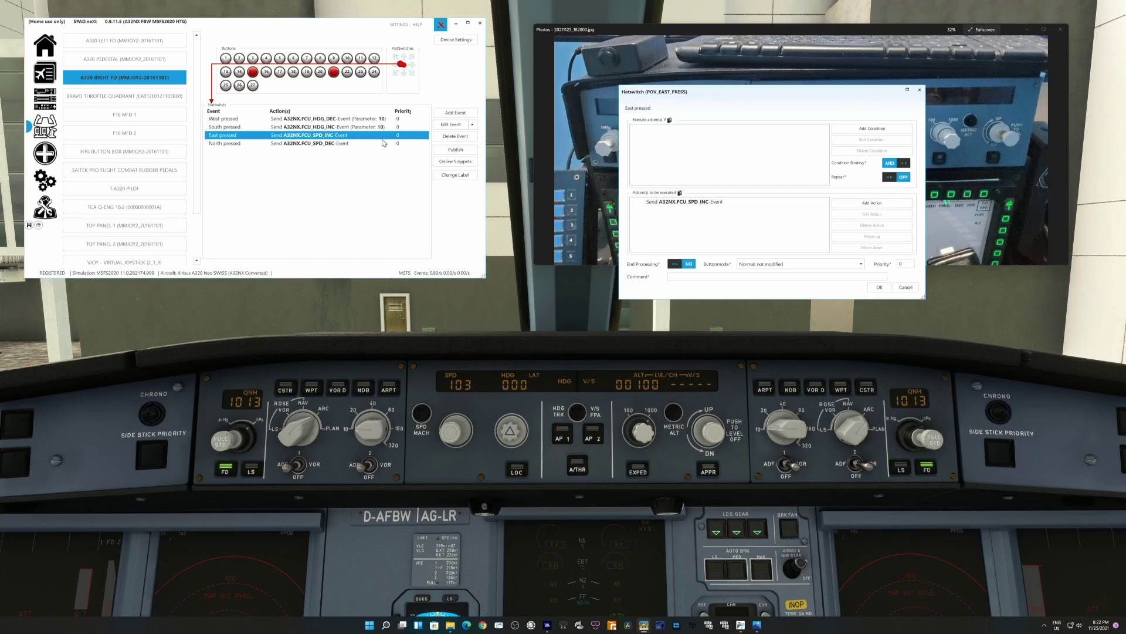
left_click(809, 202)
left_click(872, 214)
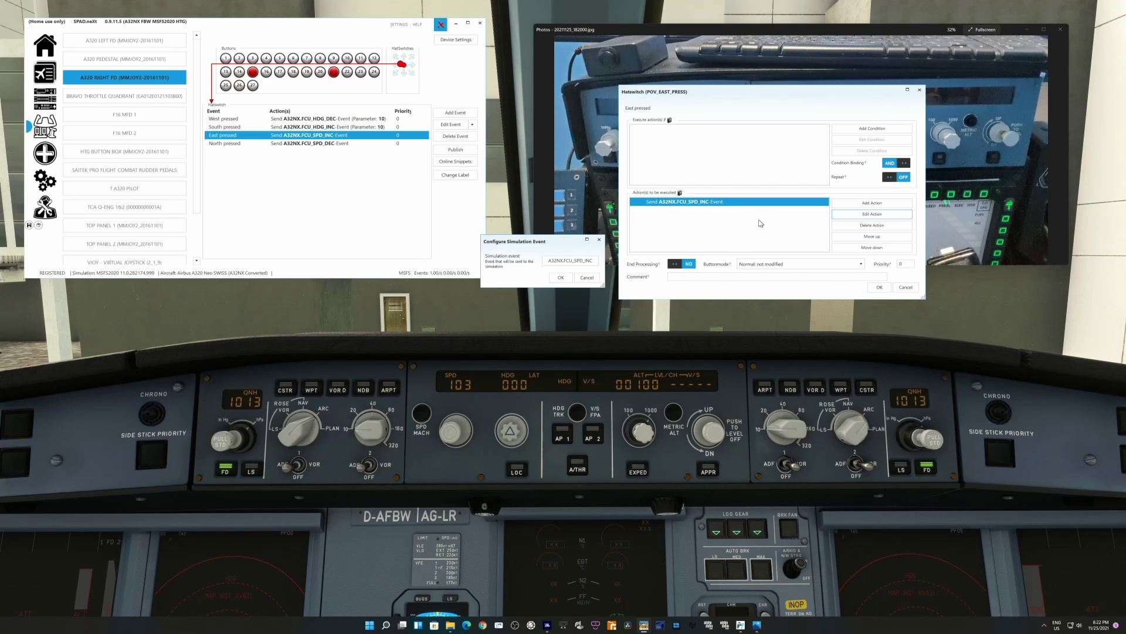
left_click(587, 277)
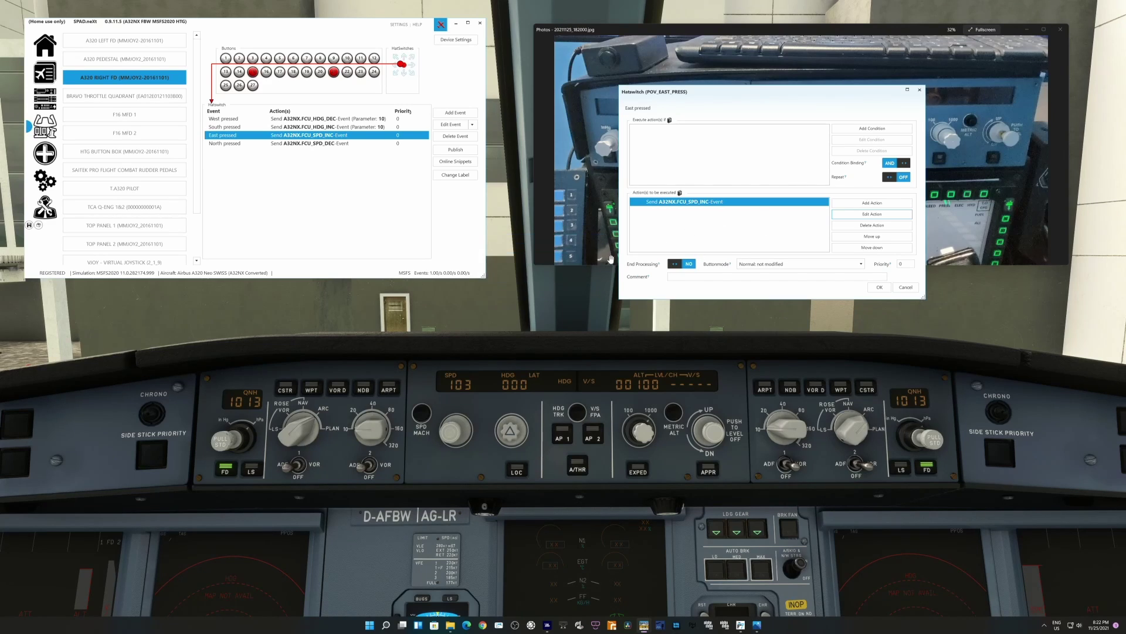
left_click(906, 286)
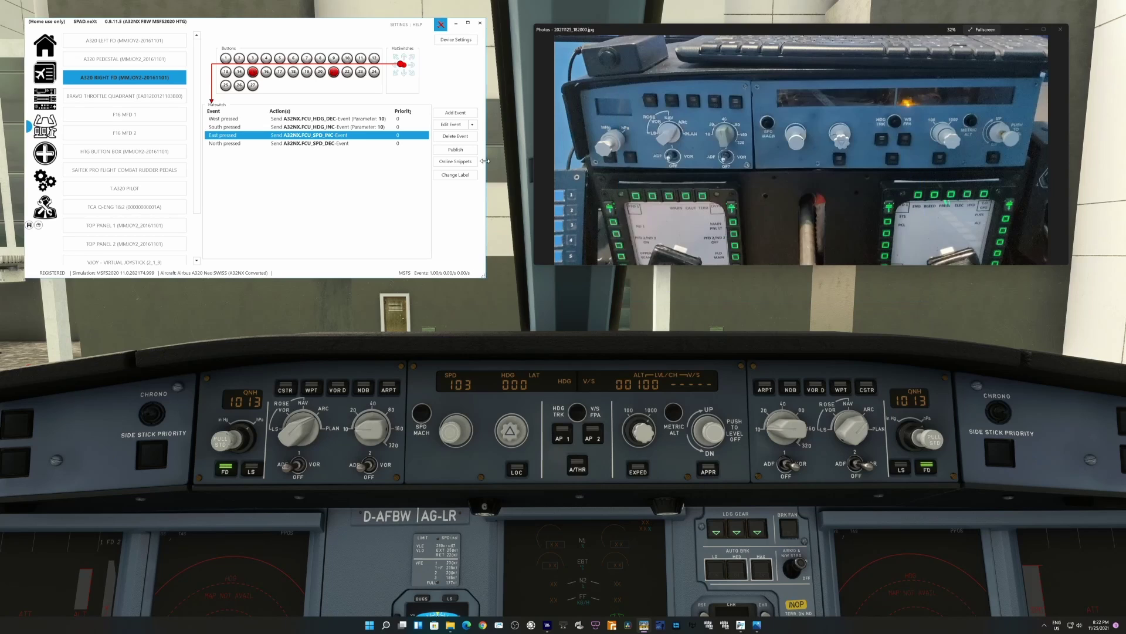
Step: Inspect the parameter settings of the South pressed event's A32NX.FCU_HDG_INC action and cancel without changes
left_click(388, 128)
double_click(388, 131)
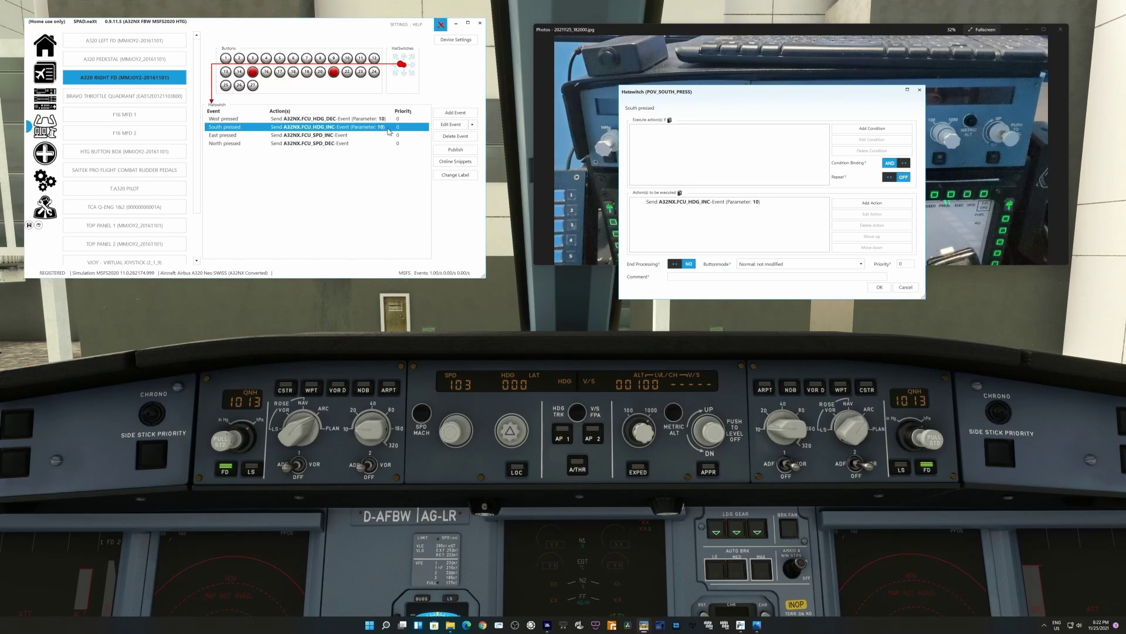
left_click(790, 205)
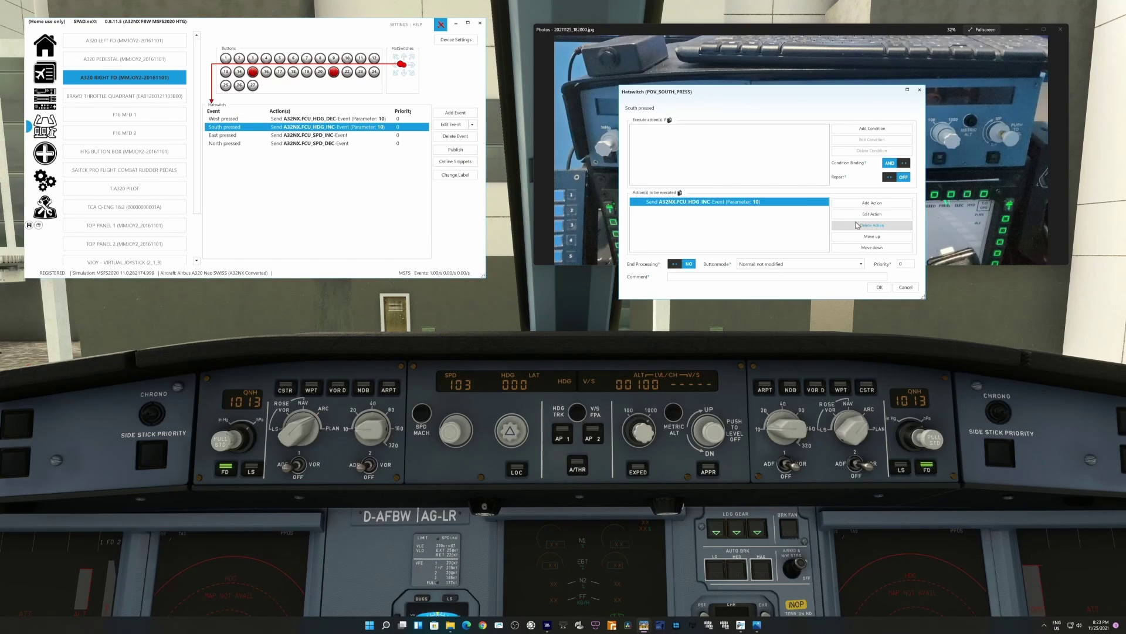
left_click(873, 214)
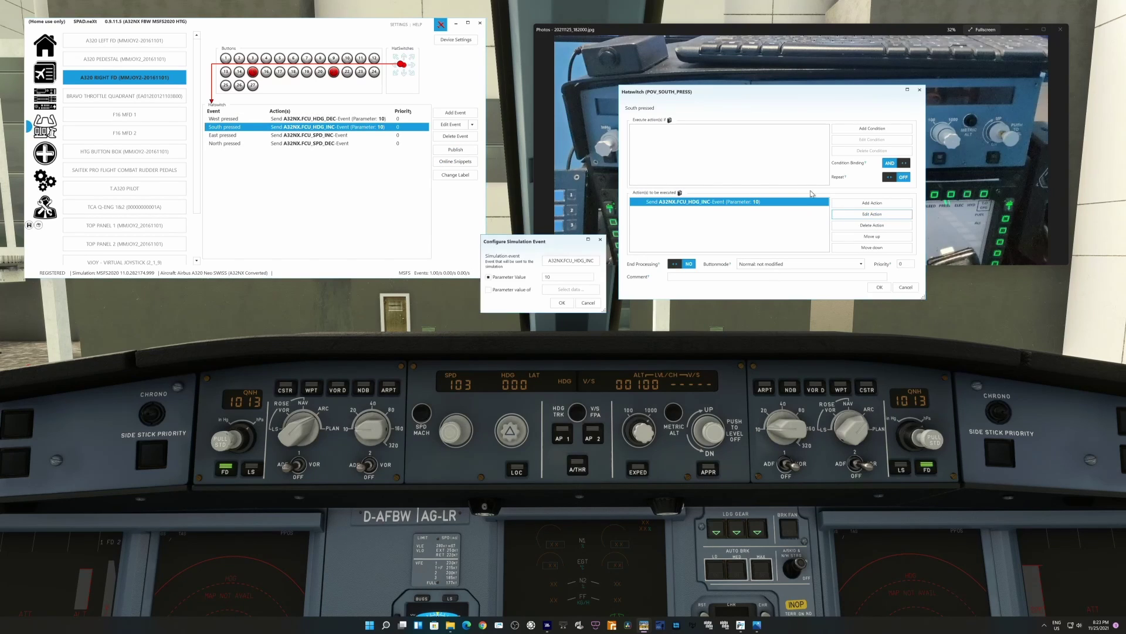
left_click(588, 303)
left_click(906, 286)
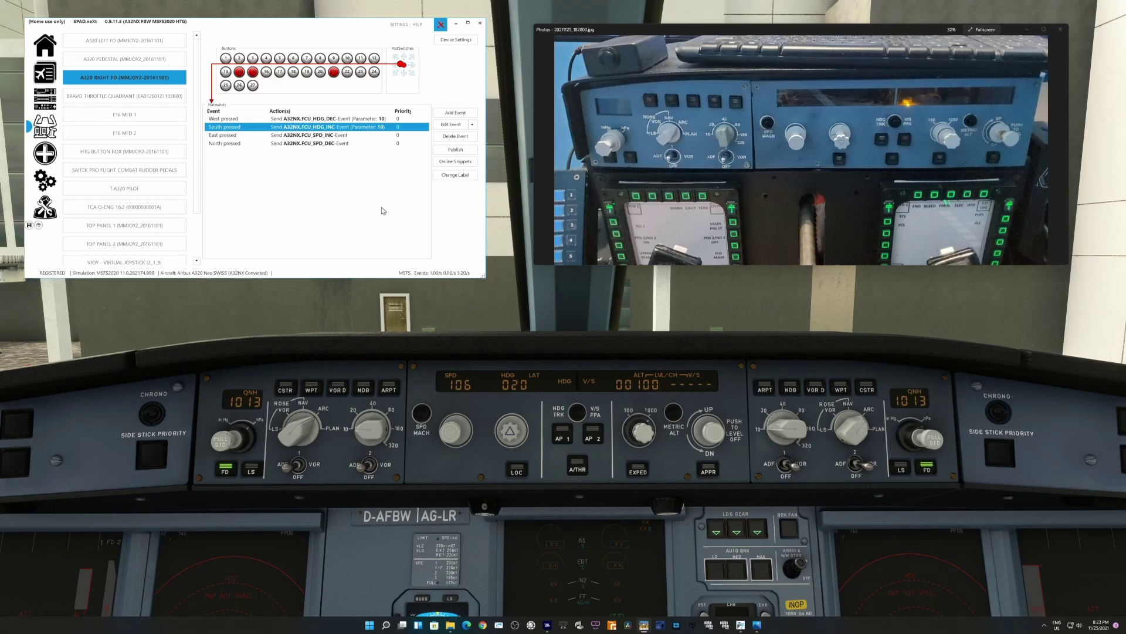
Step: Review the South pressed heading-increase action's parameter value once more and leave both dialogs without changes
left_click(372, 127)
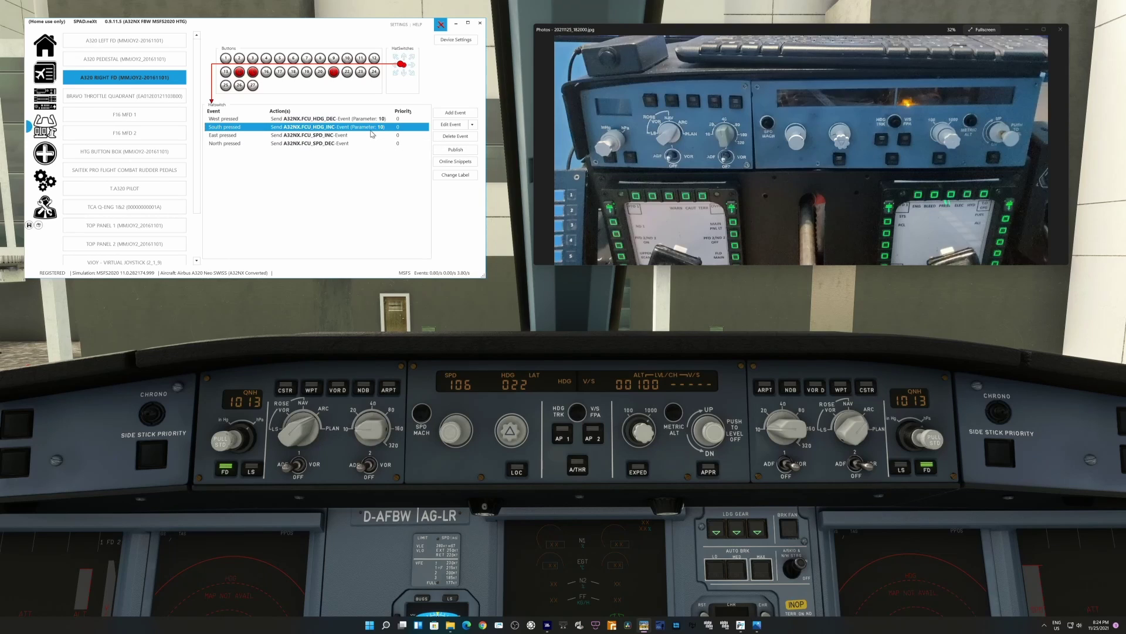
left_click(451, 124)
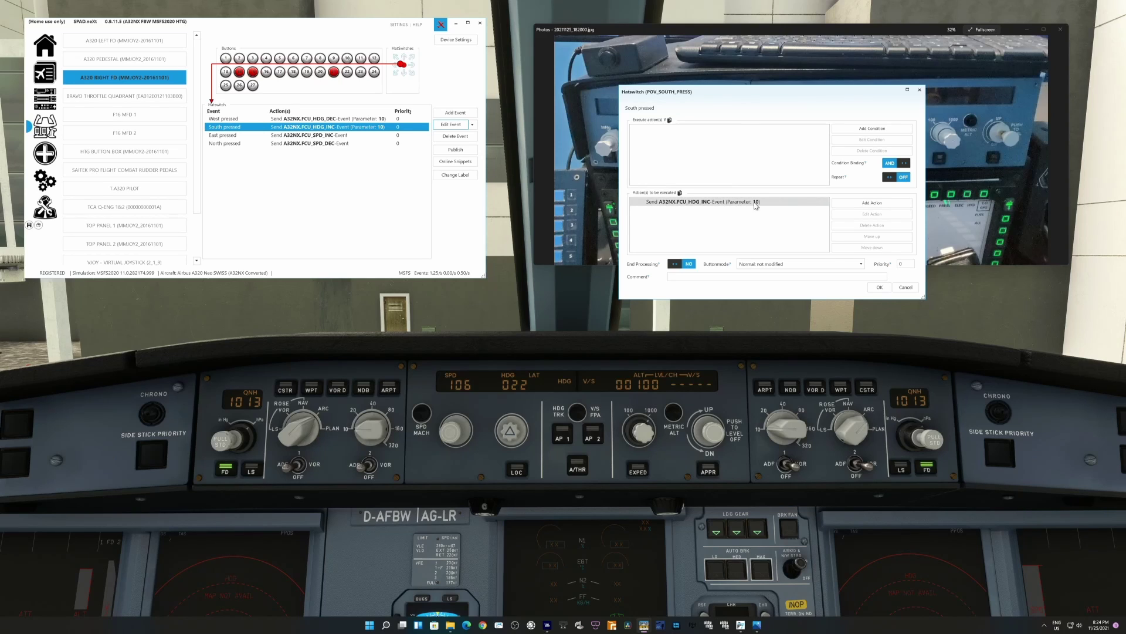
left_click(788, 204)
left_click(873, 215)
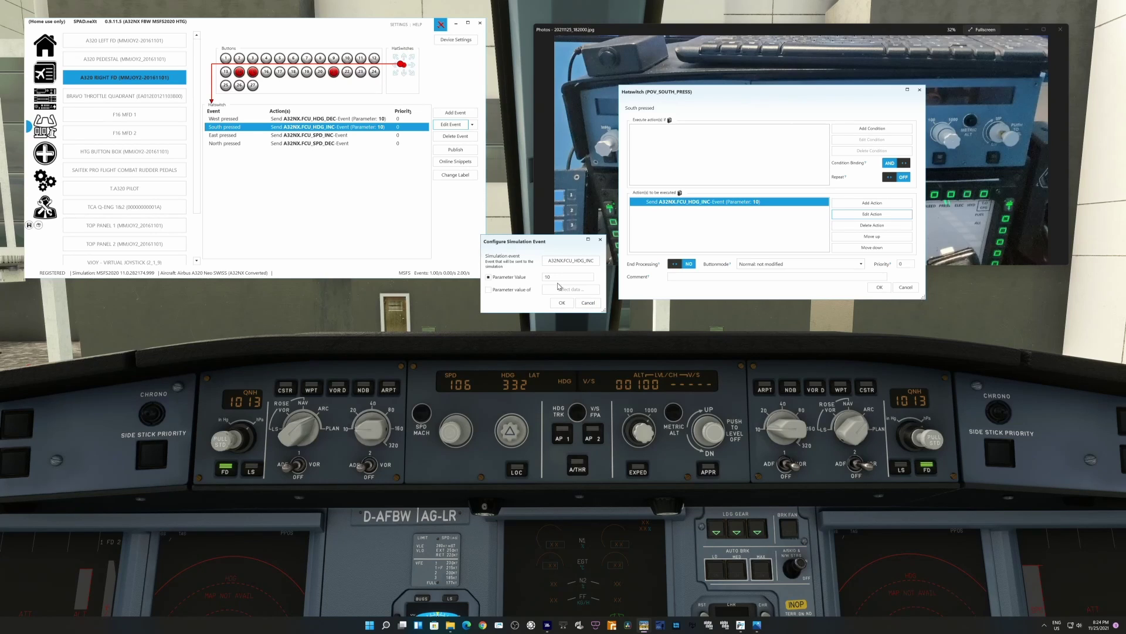
left_click(589, 303)
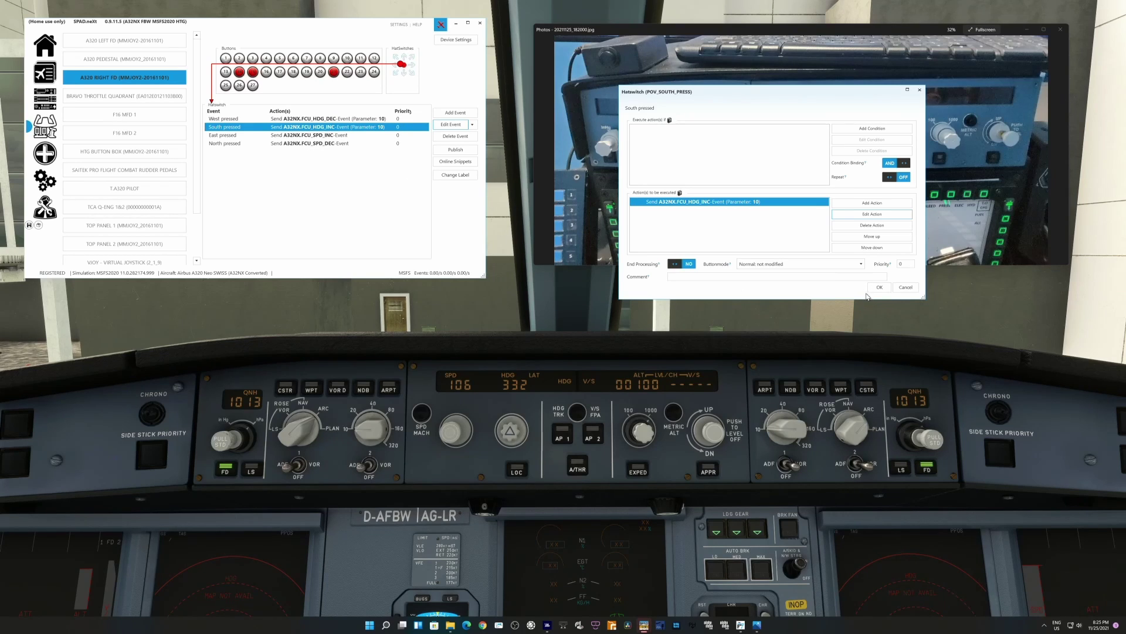
left_click(906, 287)
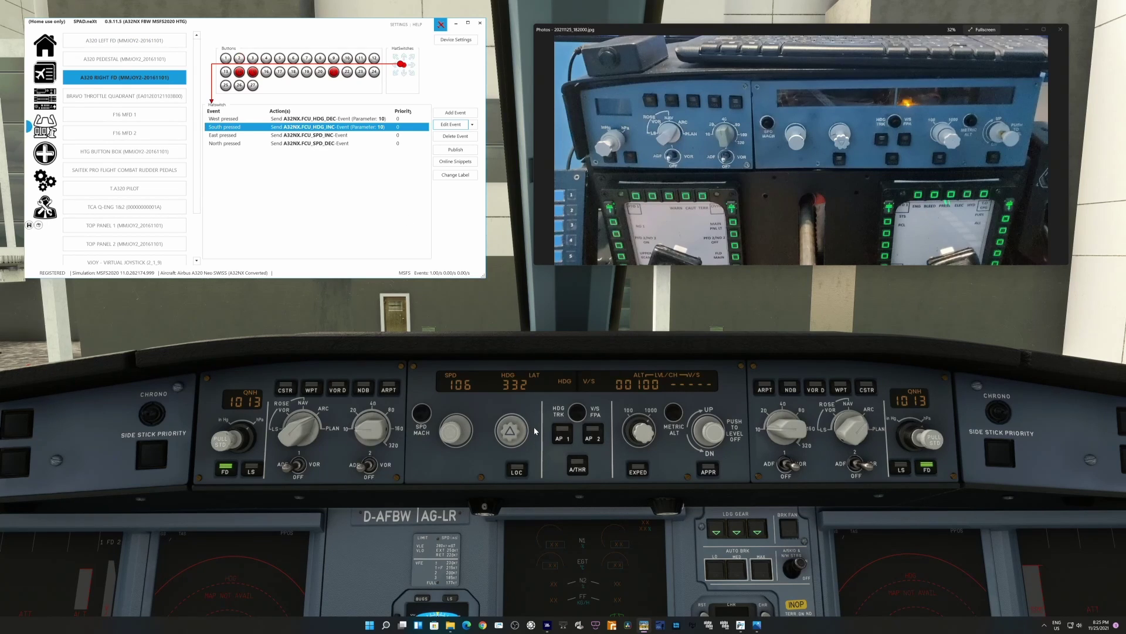
Step: Review the FCU events assigned to buttons 1 through 6, covering the altitude and vertical speed controls
left_click(227, 60)
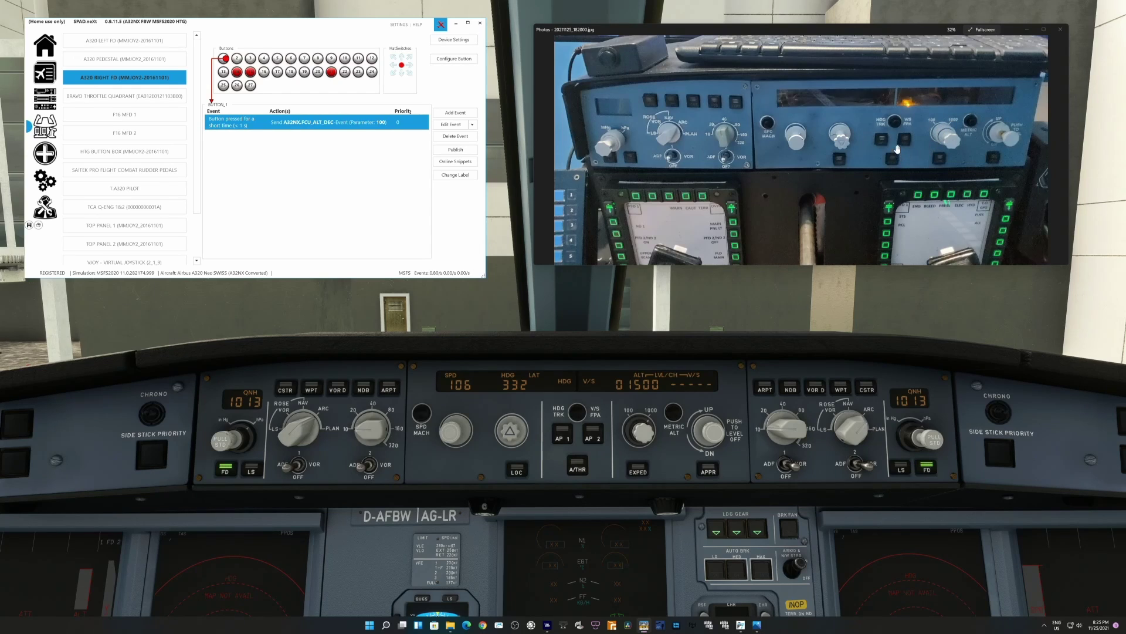
left_click(255, 60)
left_click(264, 60)
left_click(238, 59)
left_click(263, 71)
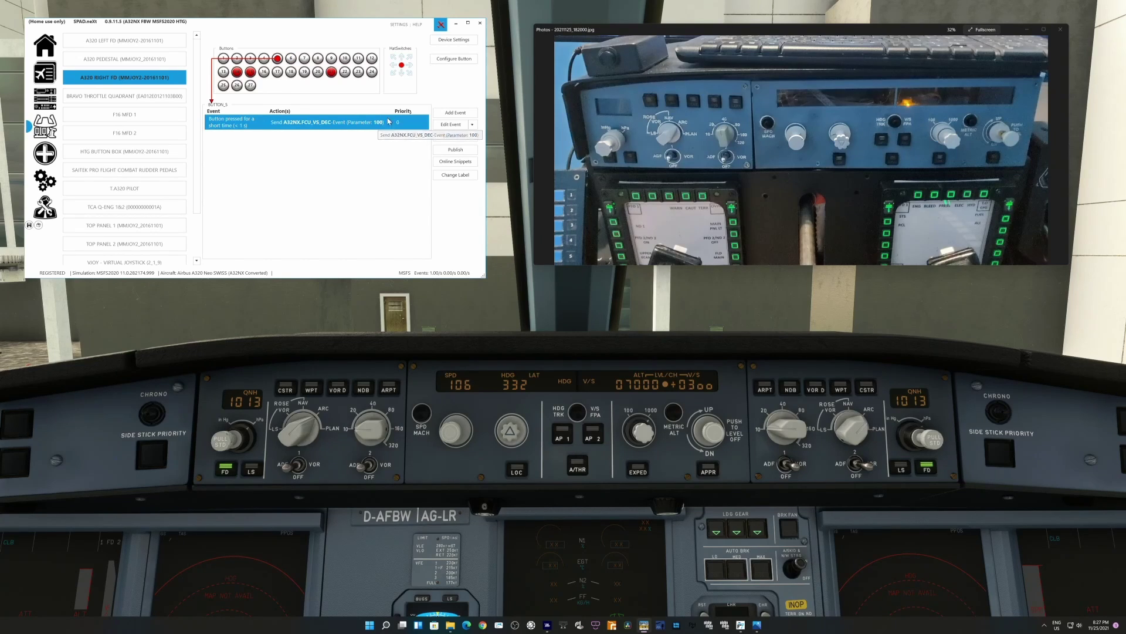
left_click(290, 58)
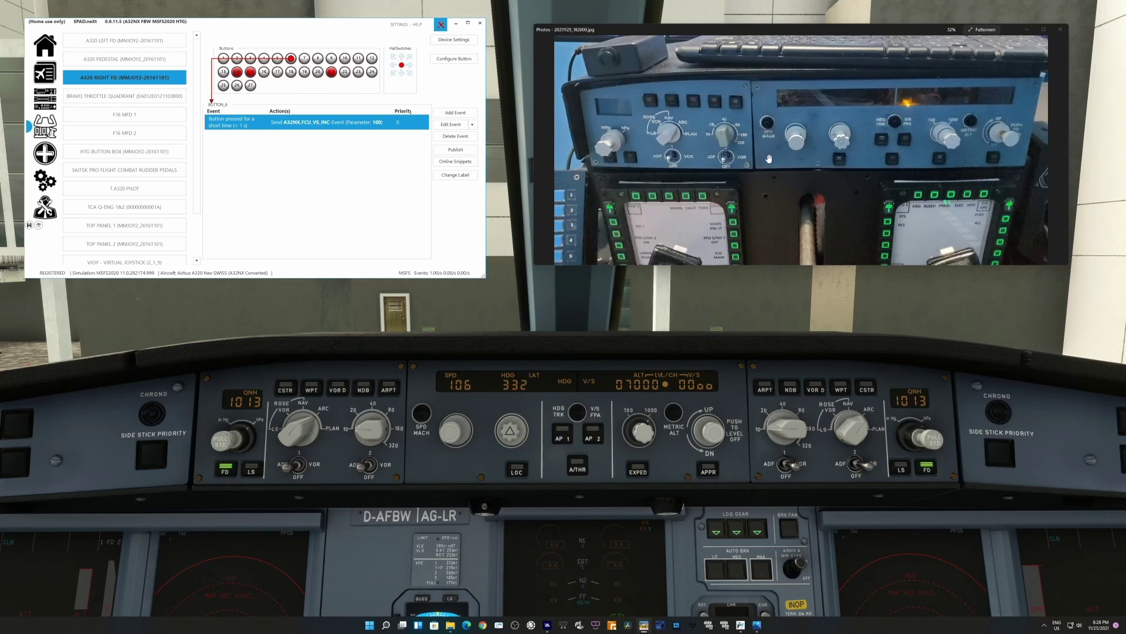
Step: Check the A32NX.FCU_SPD_MACH_TOGGLE_PUSH event on button 19 and switch the simulator's FCU back to HDG and V/S mode
left_click(303, 73)
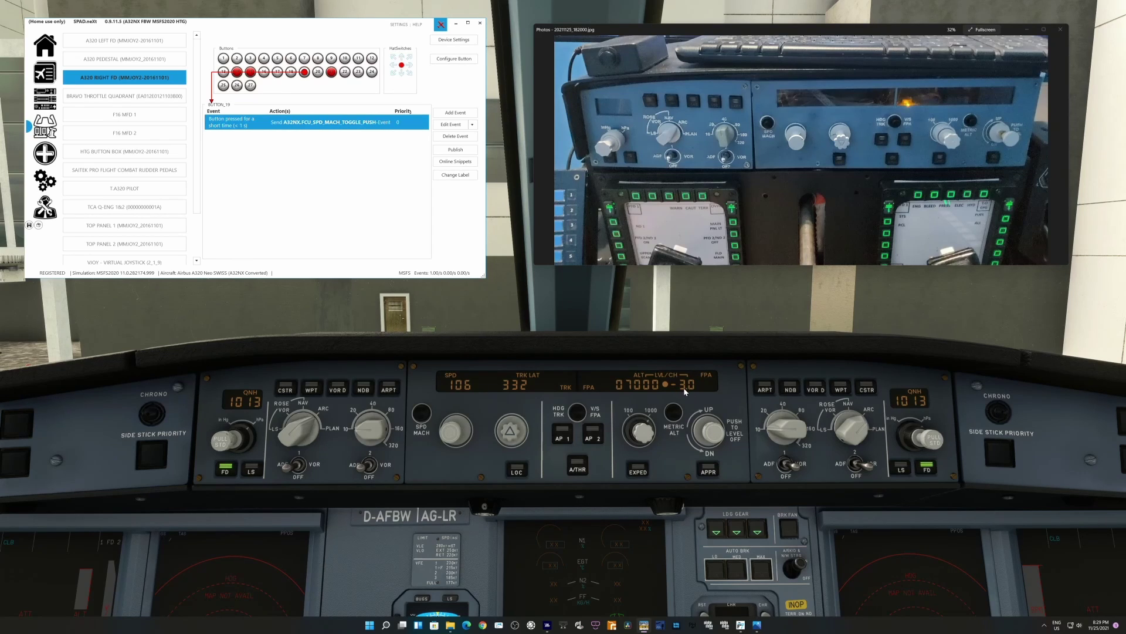
left_click(578, 410)
Step: Open button 7's short-press A32NXAP1PUSH event, look through the available action types, and cancel without changes
left_click(305, 58)
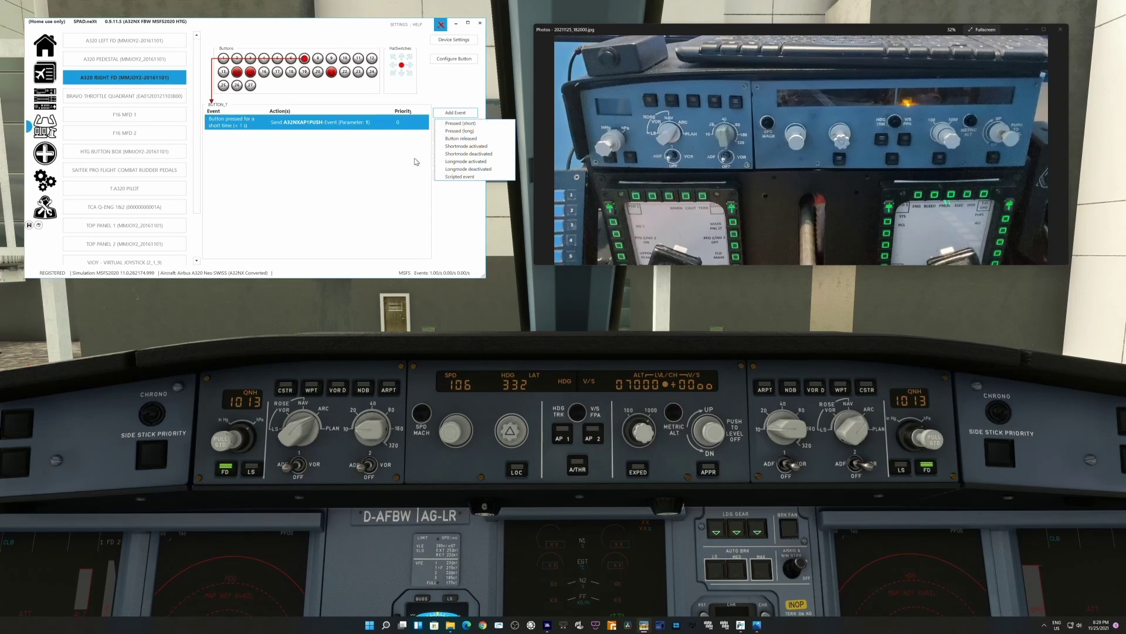
left_click(449, 124)
left_click(816, 202)
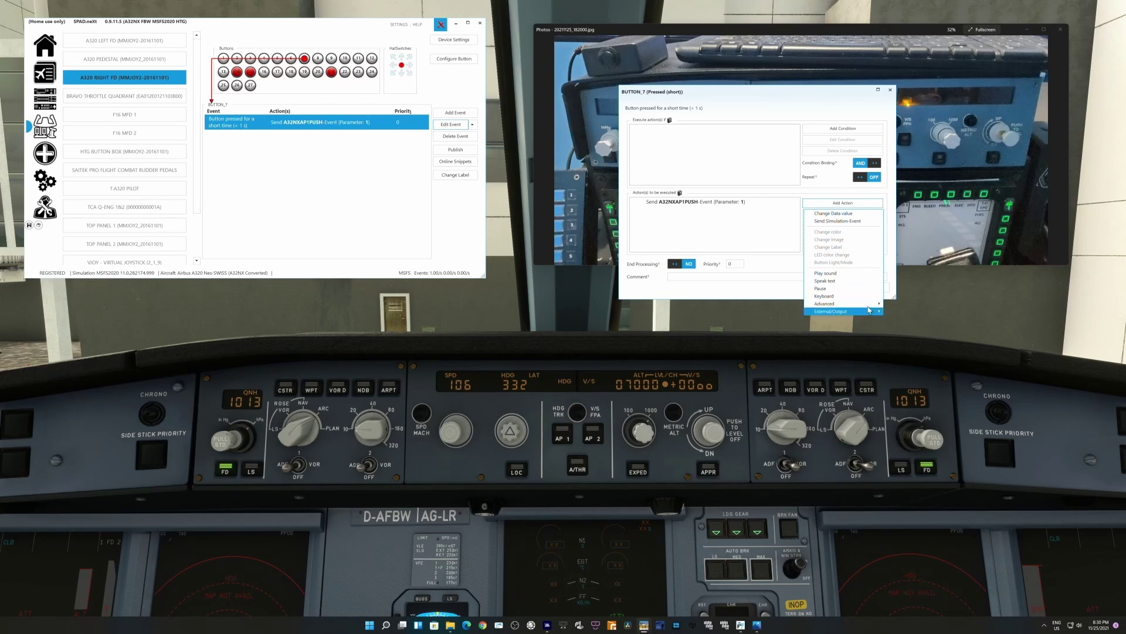
left_click(781, 220)
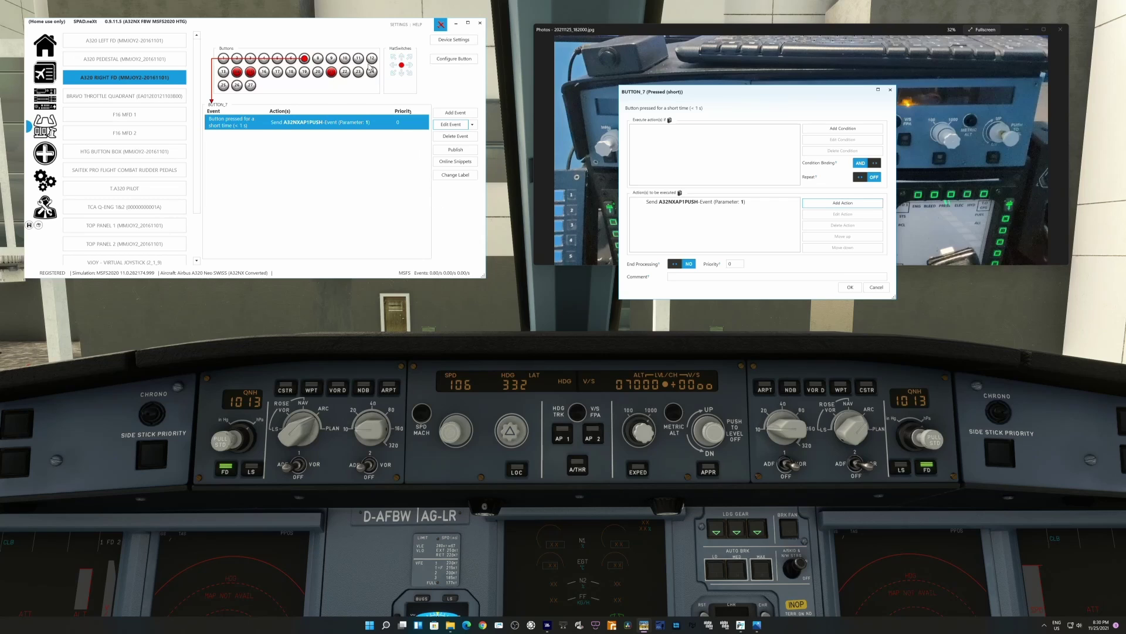
left_click(868, 287)
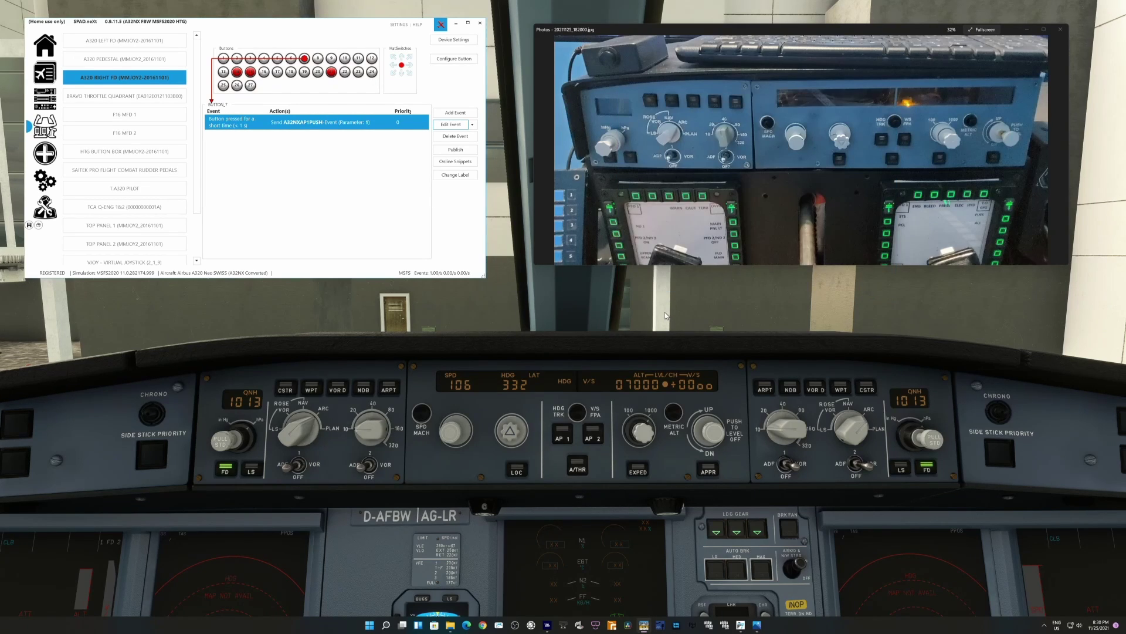
Step: Review the FCU events assigned to buttons 8 through 12, ending with A32NX.FCU_APPR_PUSH
left_click(317, 58)
left_click(331, 58)
left_click(345, 59)
left_click(358, 58)
left_click(372, 59)
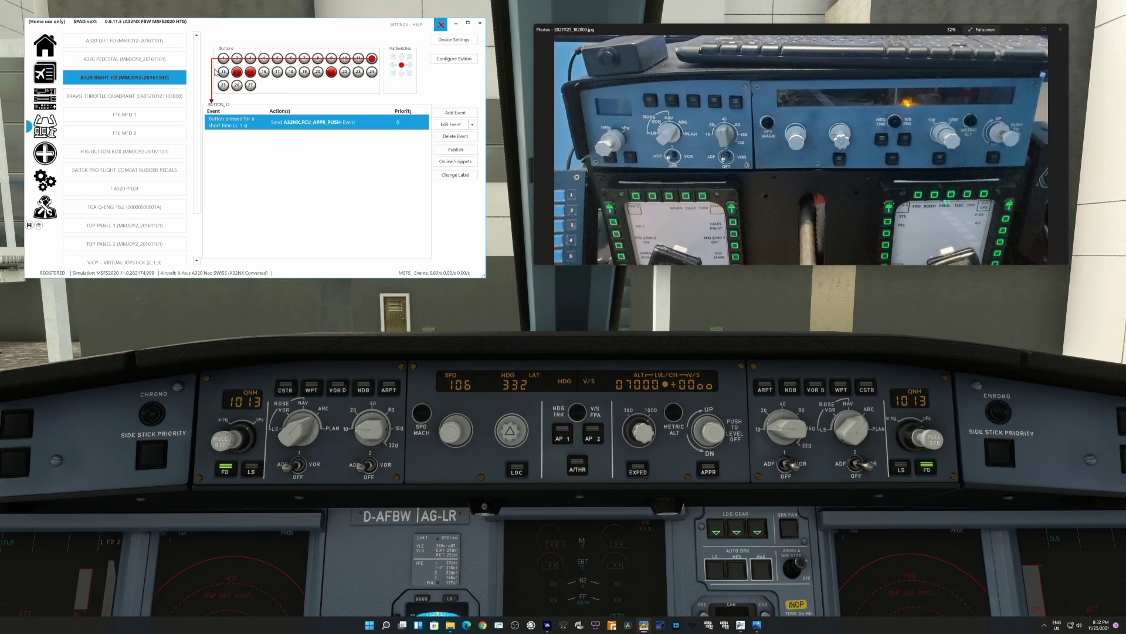
Step: Select the A320 LEFT FD device and review the events on buttons 4 and 5 and the hat switch
left_click(148, 45)
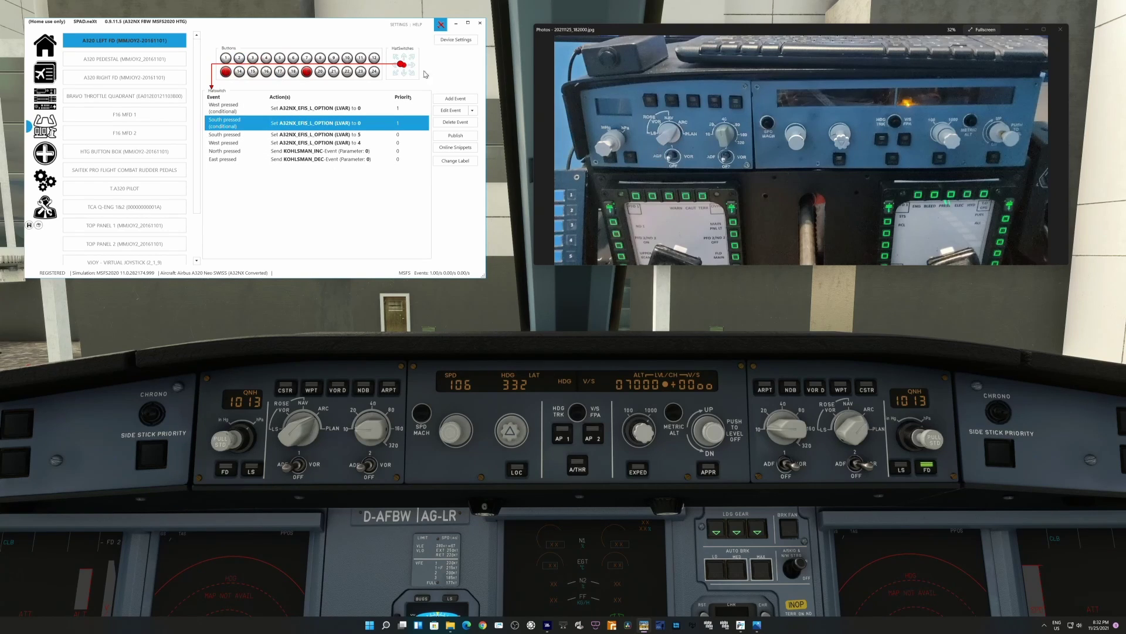
left_click(265, 58)
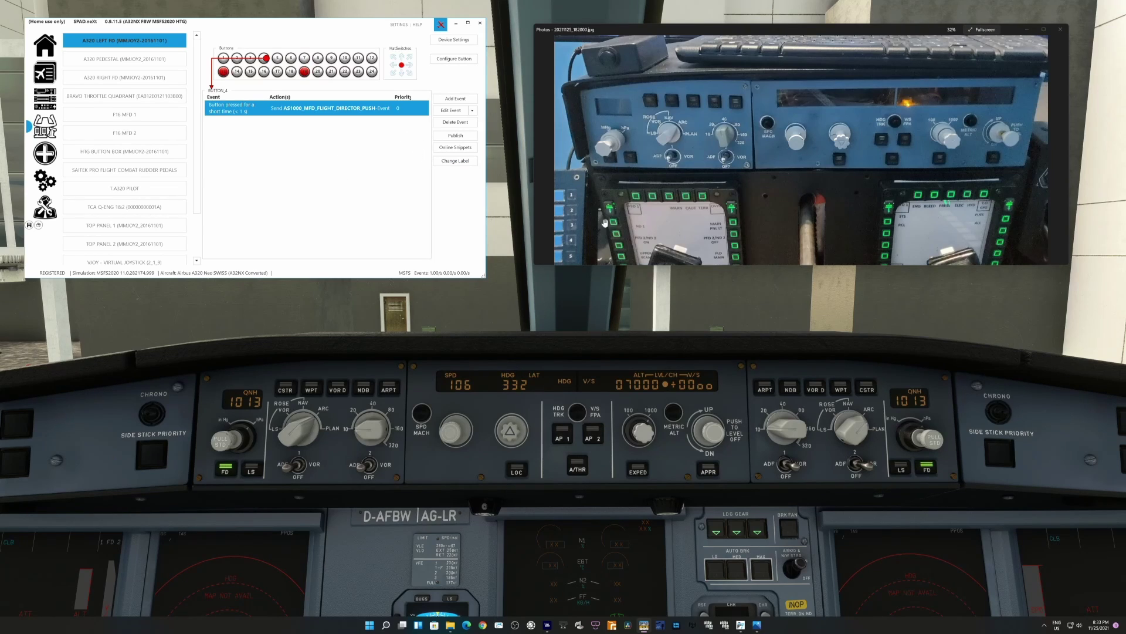
left_click(277, 58)
left_click(402, 64)
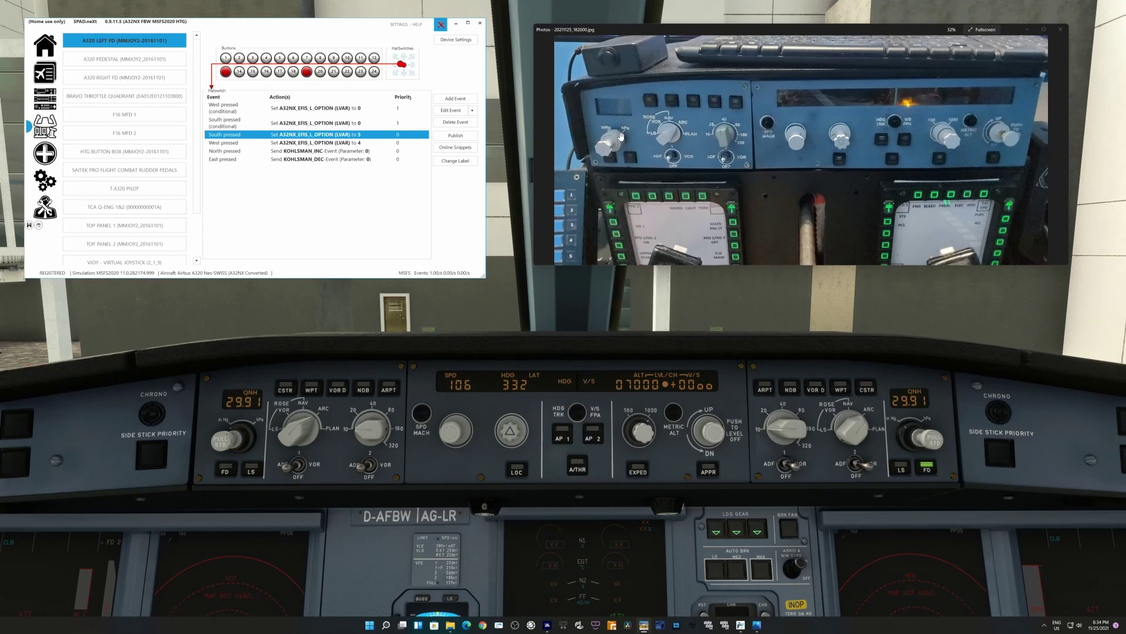
Step: Compare the XMLVAR_BARO_SELECTOR_HPA_1 values set by buttons 42 and 43 of the BRAVO THROTTLE QUADRANT
left_click(125, 96)
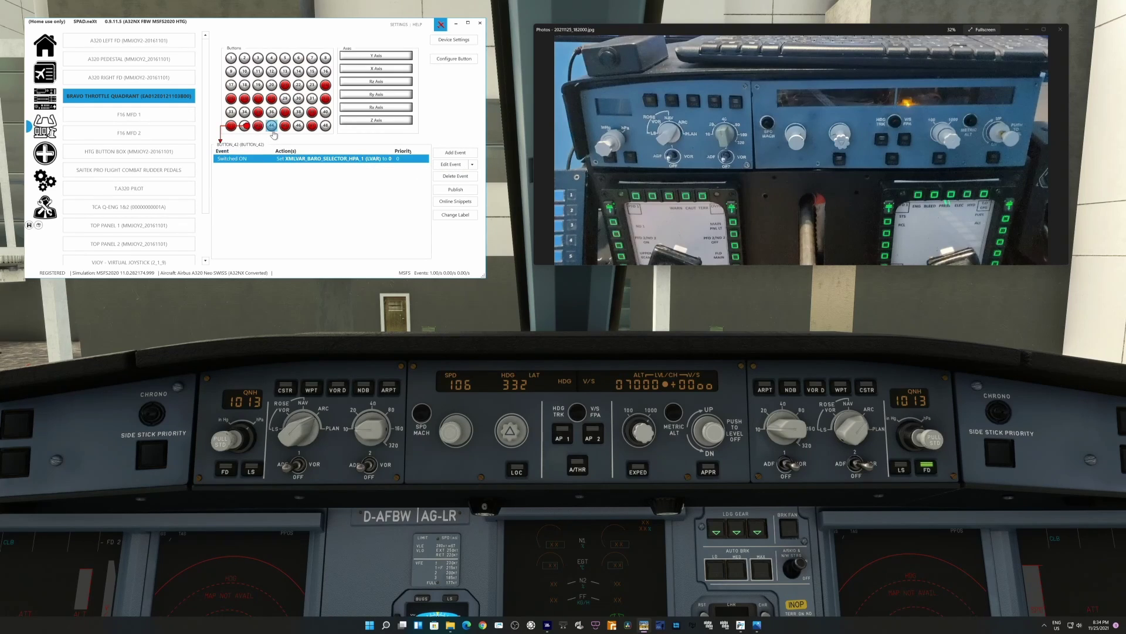
left_click(246, 131)
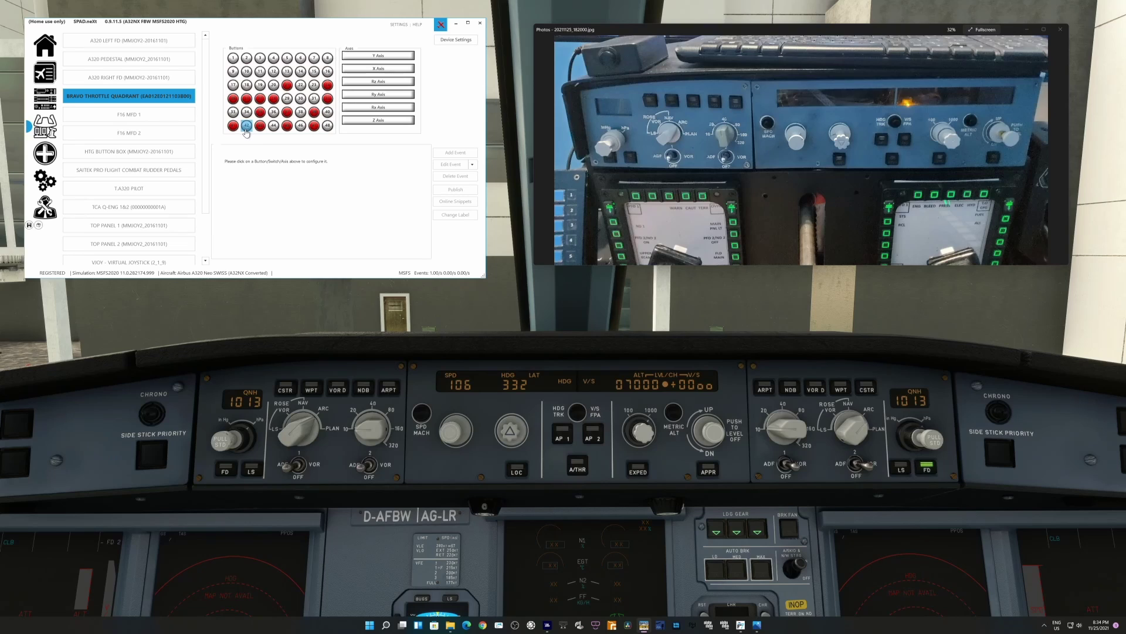
left_click(258, 125)
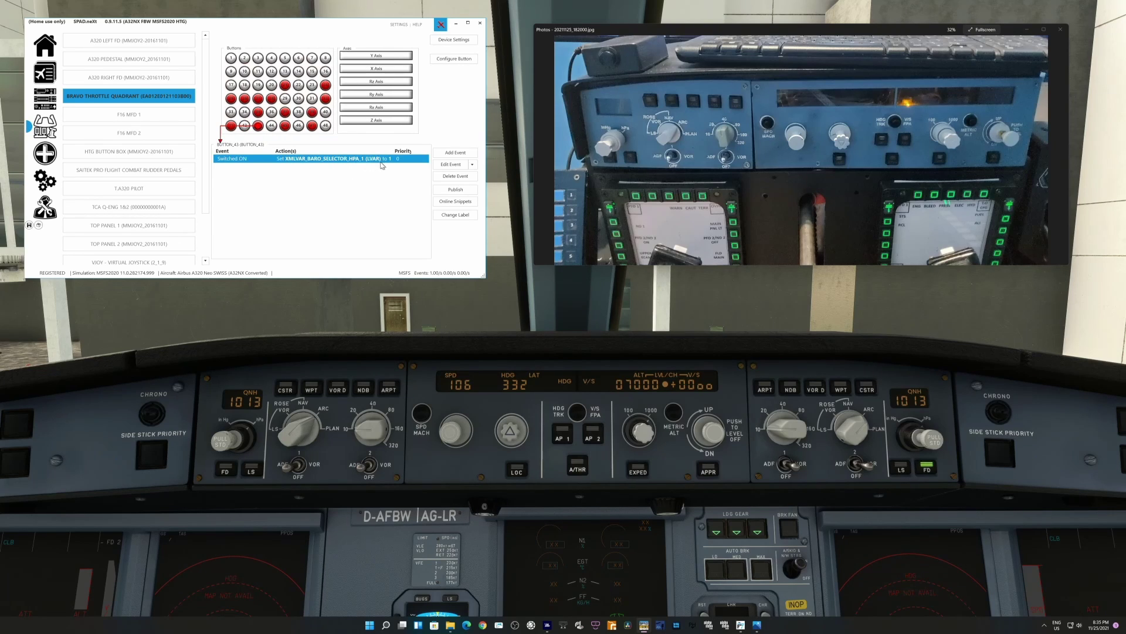
left_click(244, 125)
left_click(244, 125)
Step: Return to A320 LEFT FD and inspect the conditions of button 6's pressed and released XMLVAR_BARO1_MODE events, cancelling each dialog without changes
left_click(168, 43)
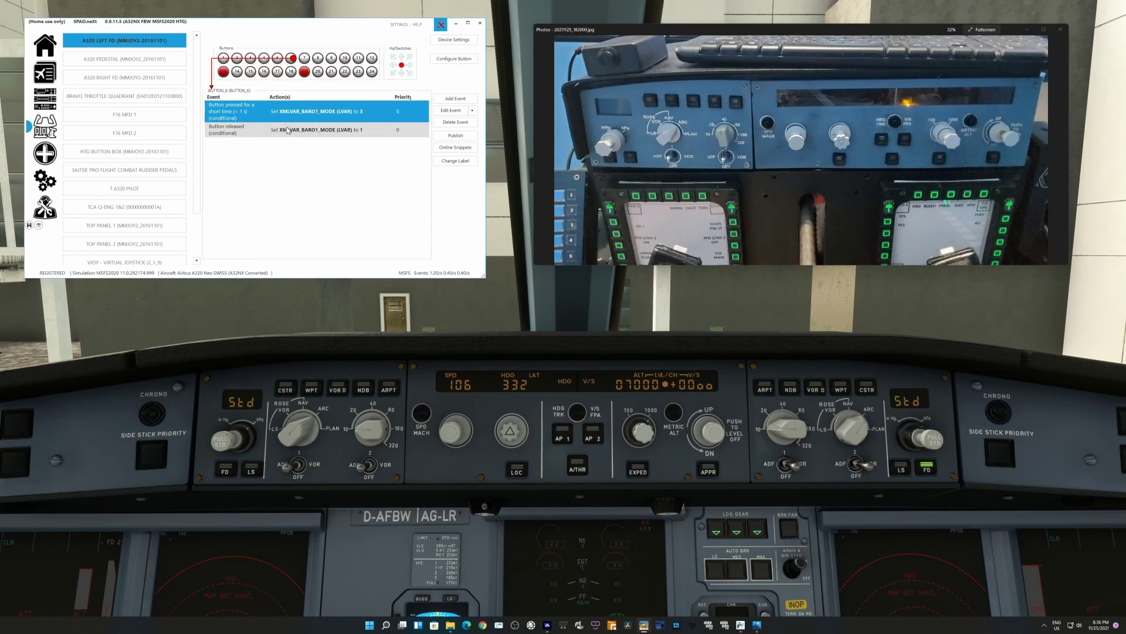
mouse_move(253, 118)
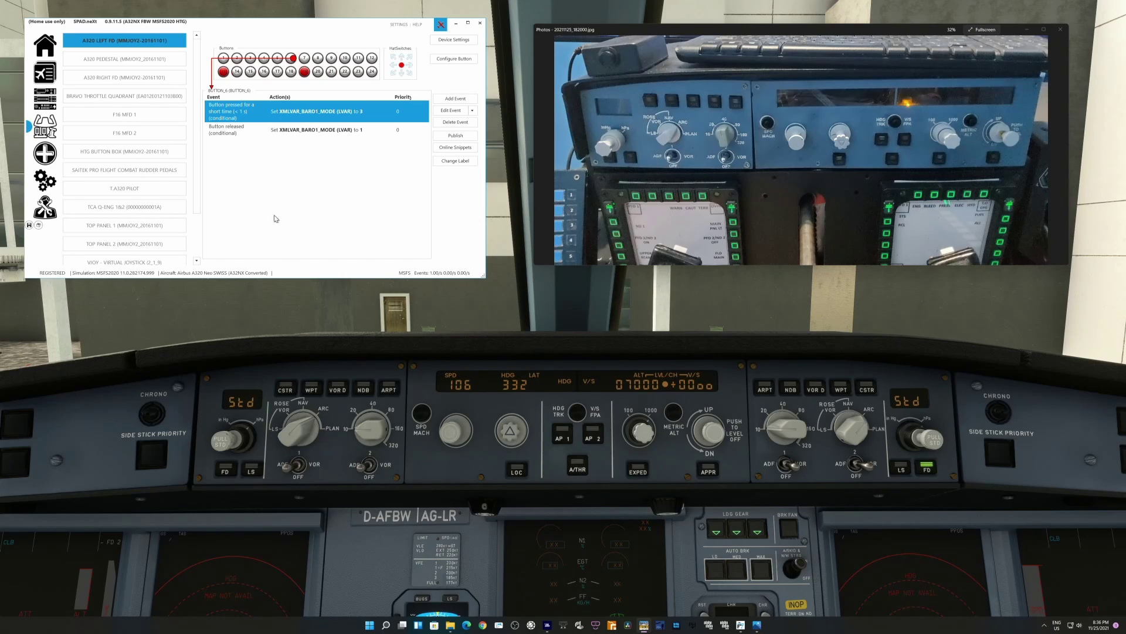
double_click(367, 112)
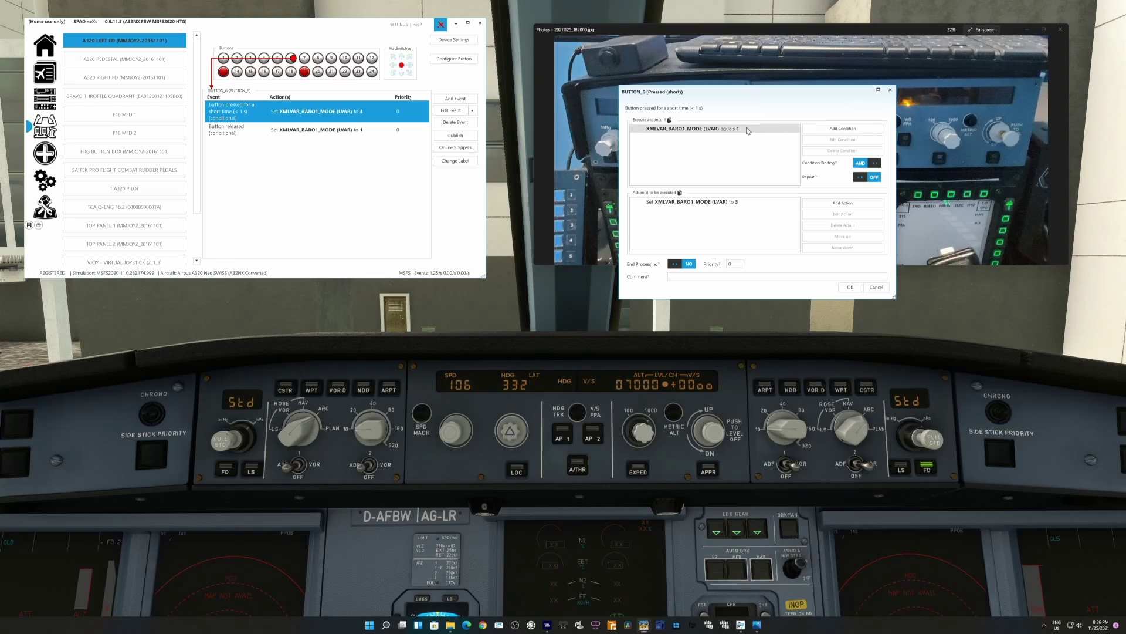
left_click(876, 288)
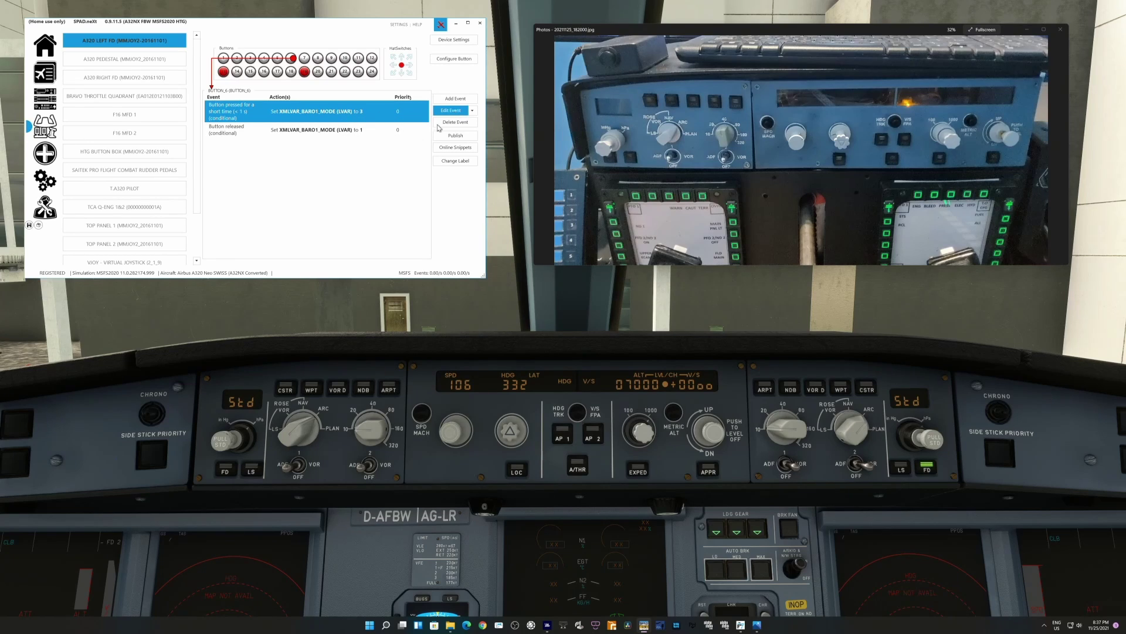
left_click(450, 110)
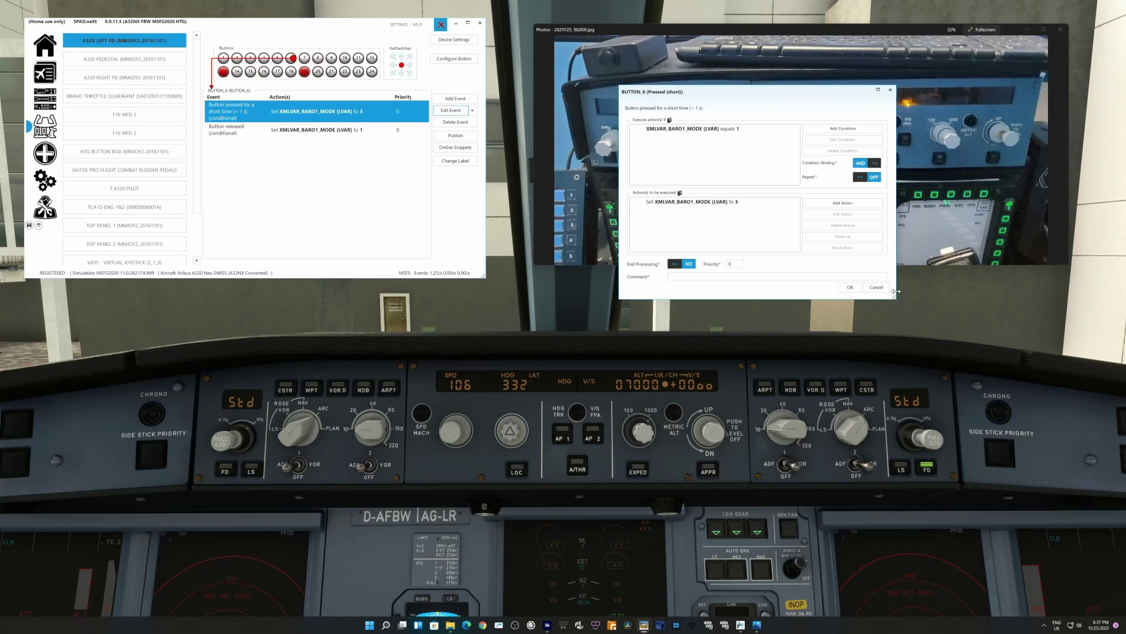
left_click(876, 287)
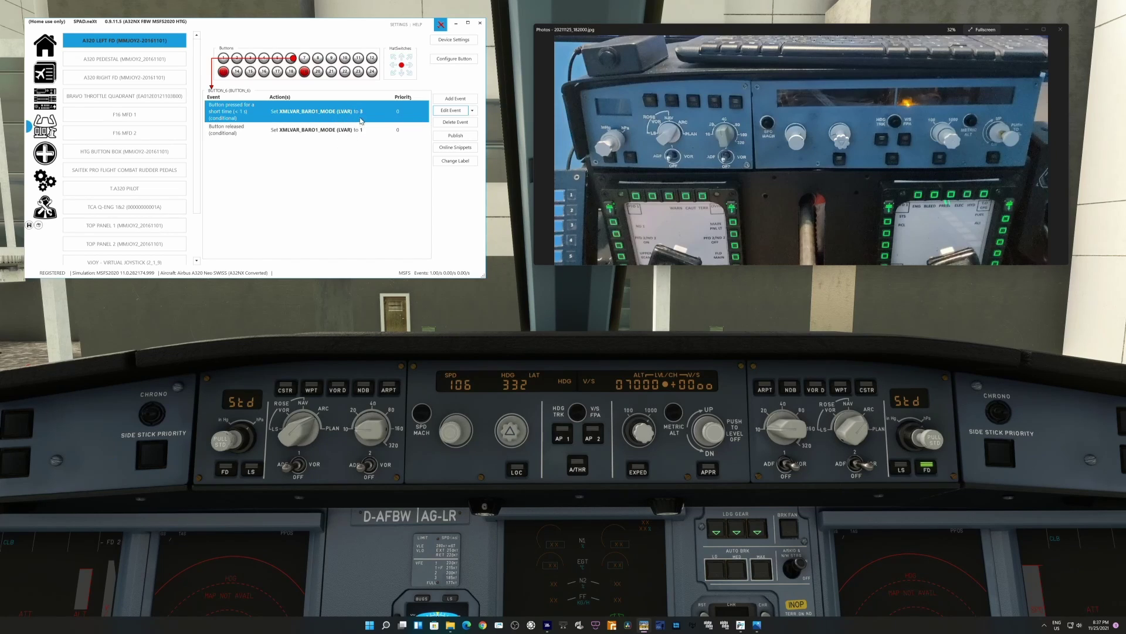
left_click(366, 127)
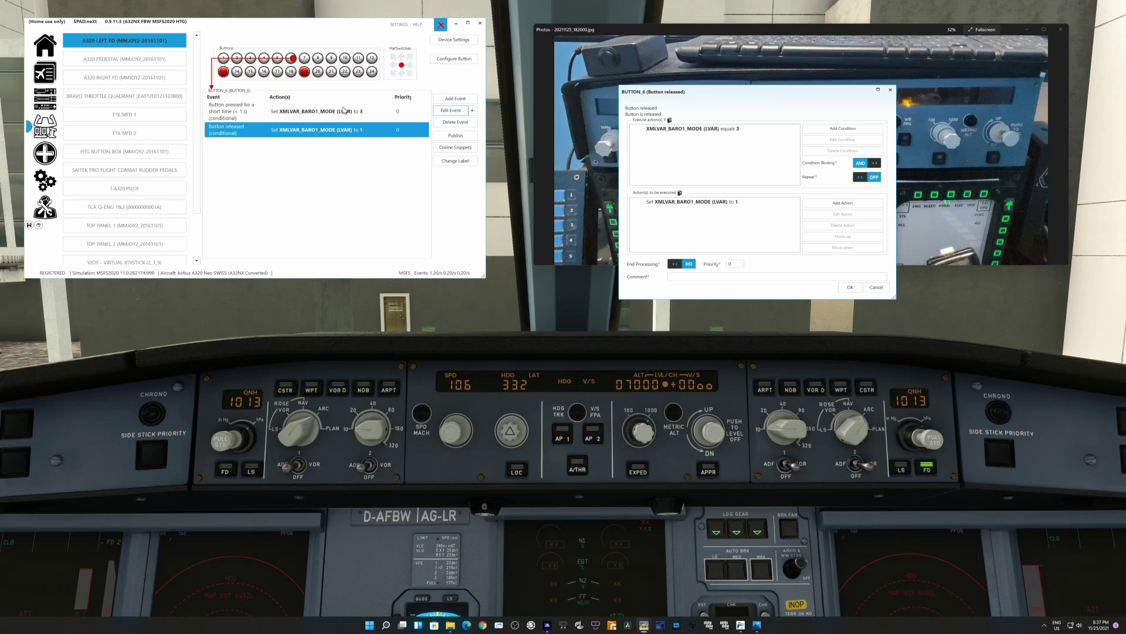
left_click(877, 287)
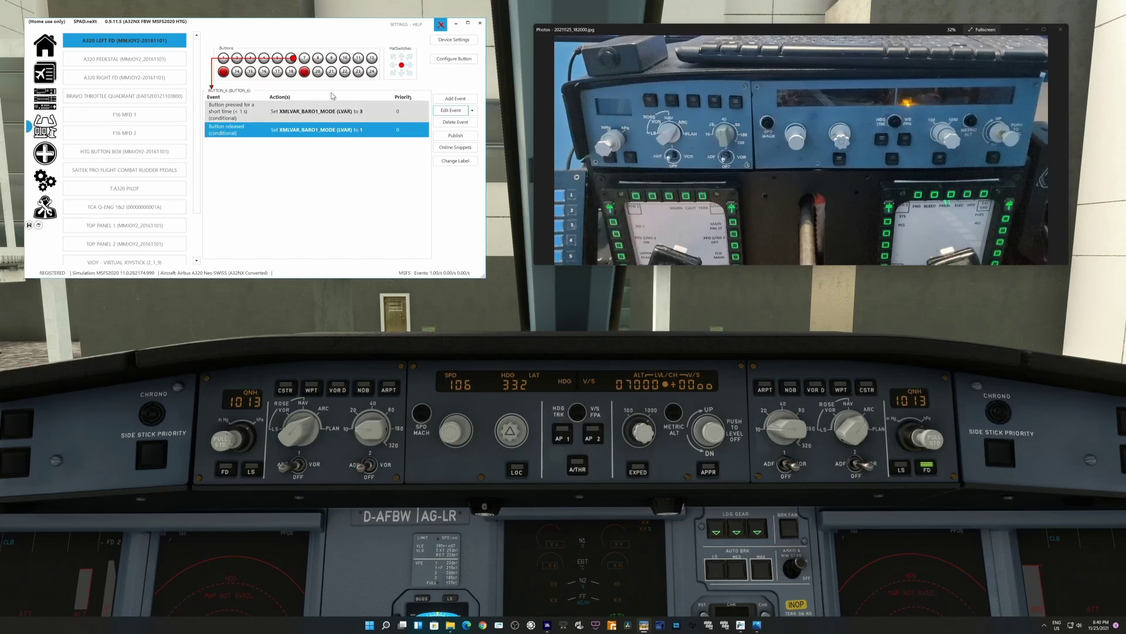
Step: Review the left panel's button 7 and the A32NX_EFIS_L_NAVAID mode settings assigned to buttons 9 through 12
left_click(303, 59)
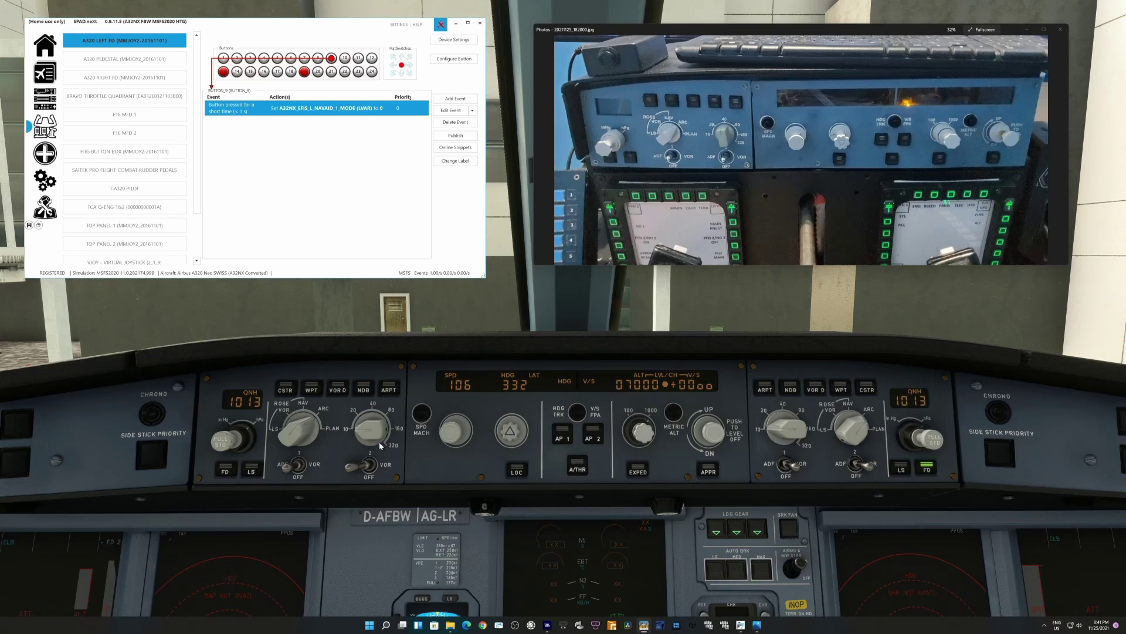
left_click(344, 57)
left_click(358, 57)
left_click(373, 57)
left_click(331, 57)
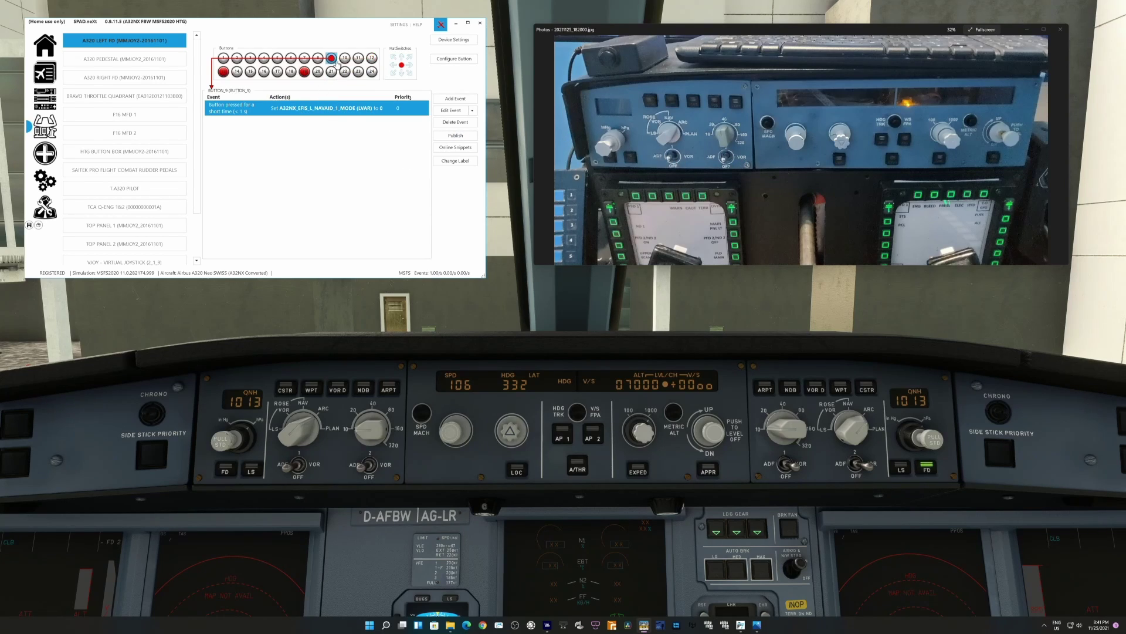
left_click(372, 57)
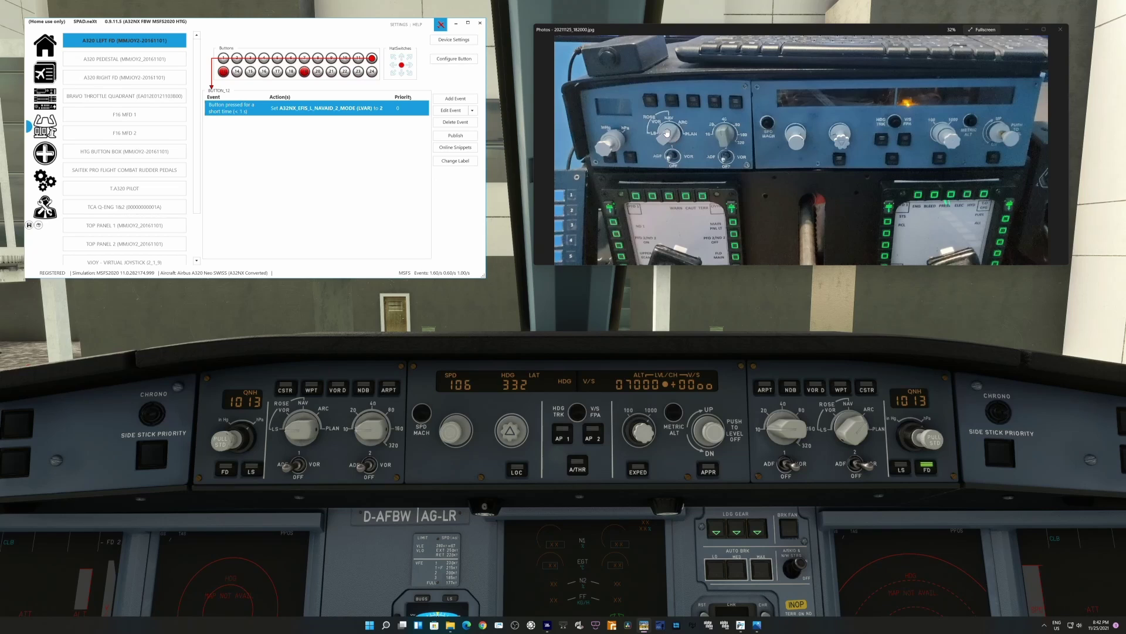
Step: Review the A32NX_EFIS_L_ND_MODE values assigned to buttons 19 through 24 for the navigation display mode selector
left_click(304, 71)
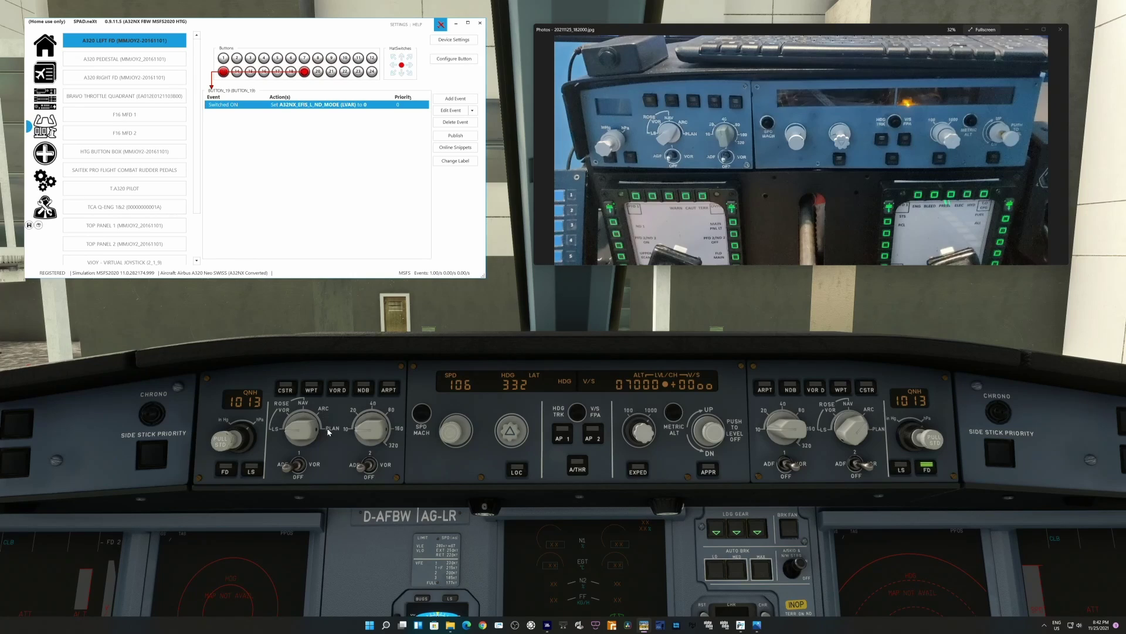
left_click(320, 73)
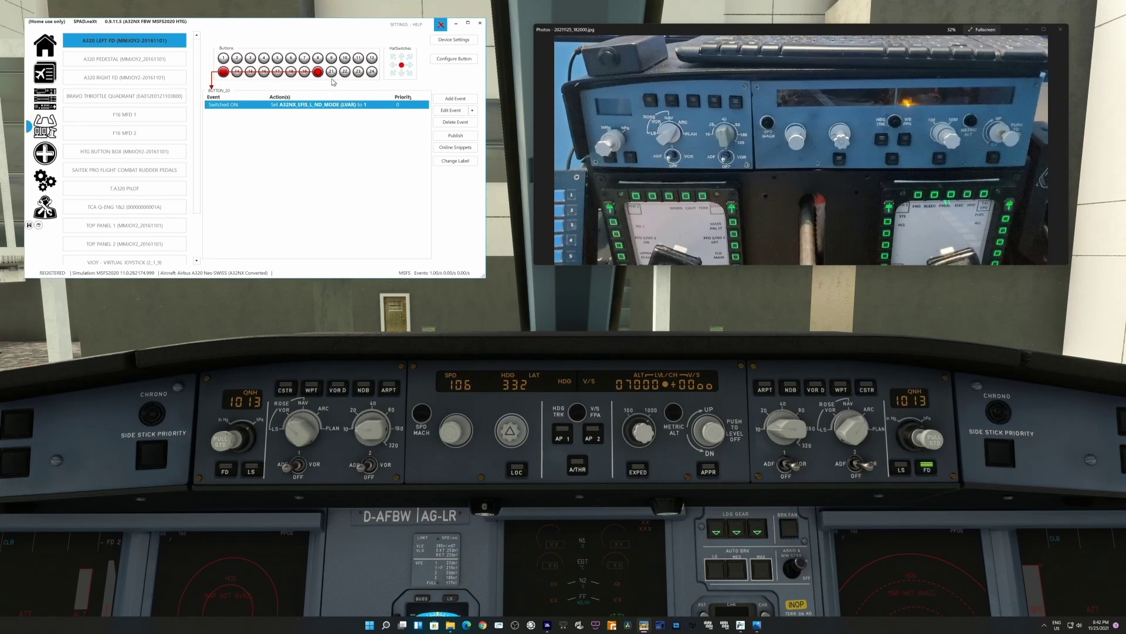
left_click(331, 72)
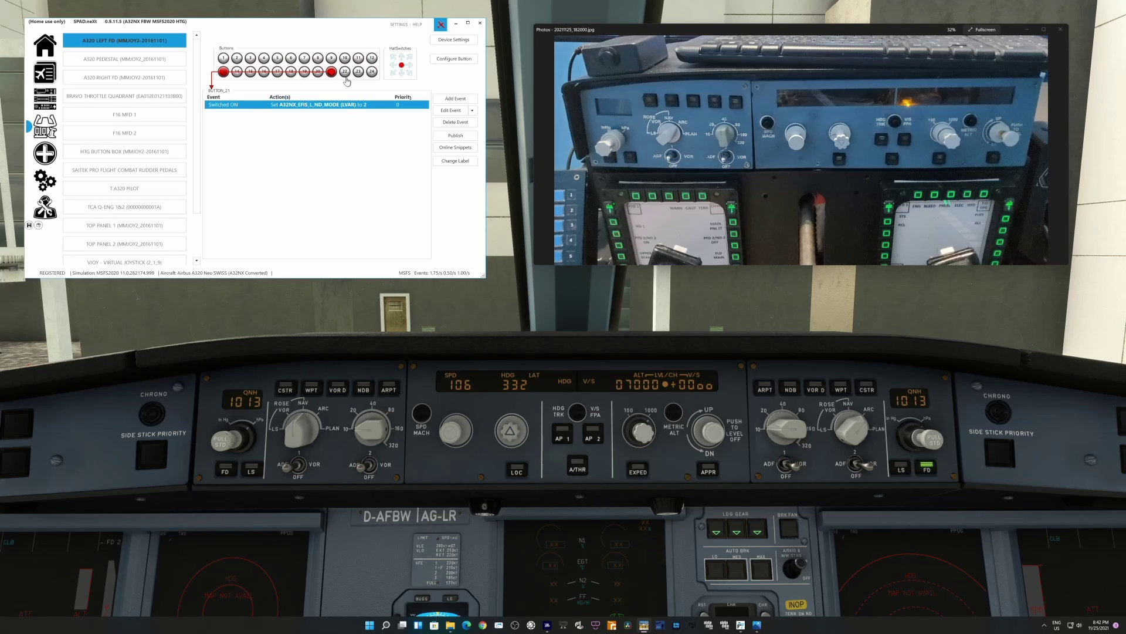
left_click(345, 75)
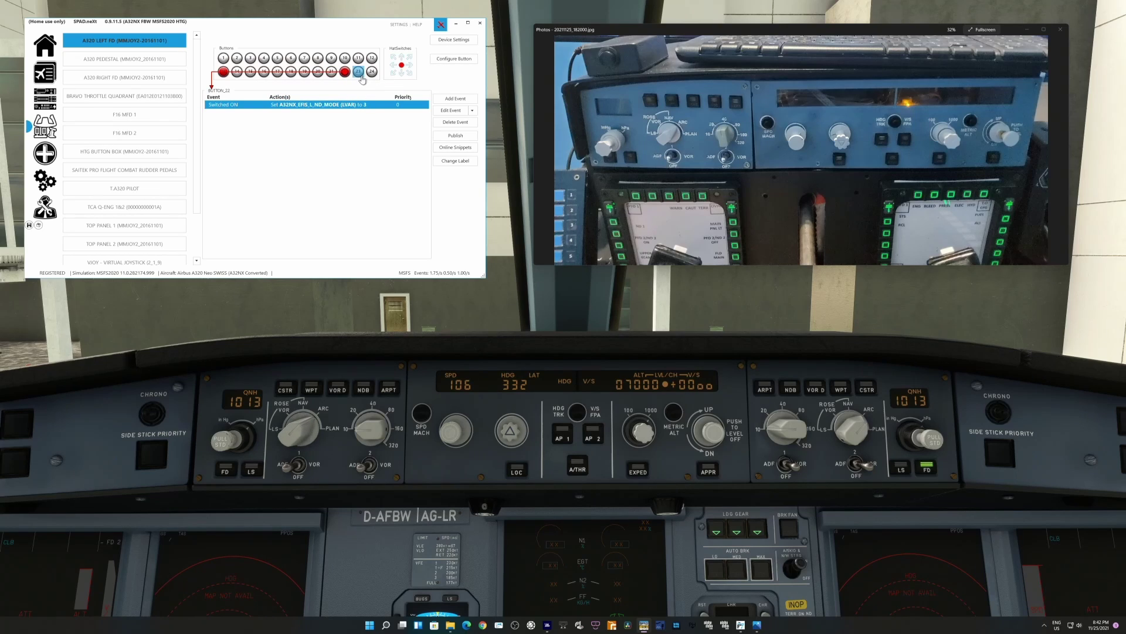
left_click(360, 74)
left_click(370, 75)
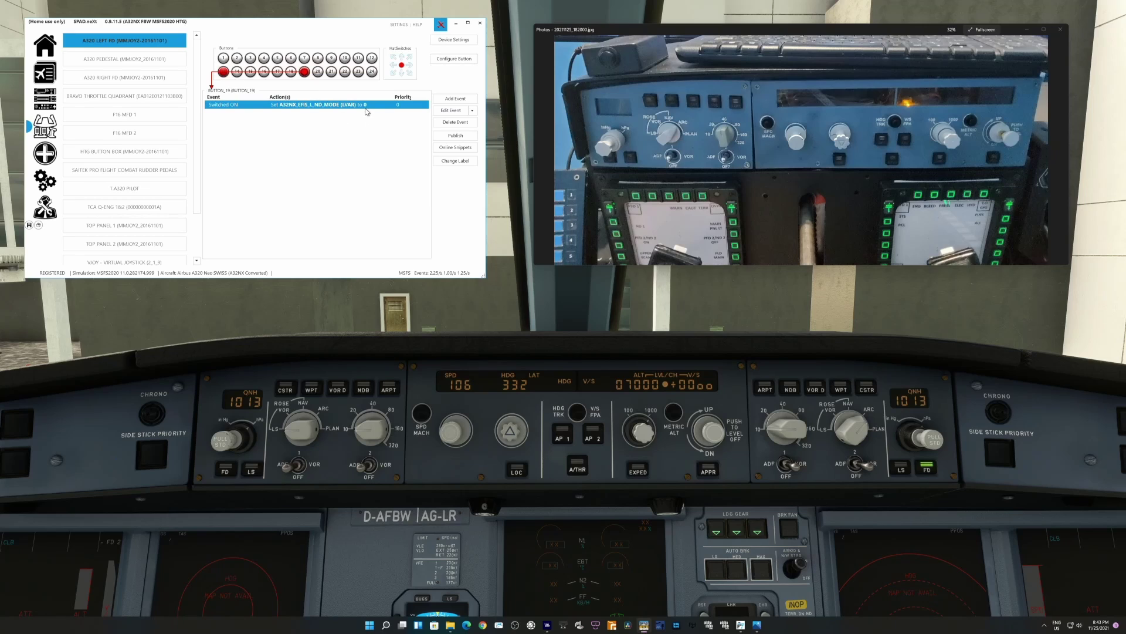
Step: Recheck the ND mode events on buttons 24, 20 and 21, and examine the ND range events starting from button 13
left_click(370, 72)
left_click(315, 73)
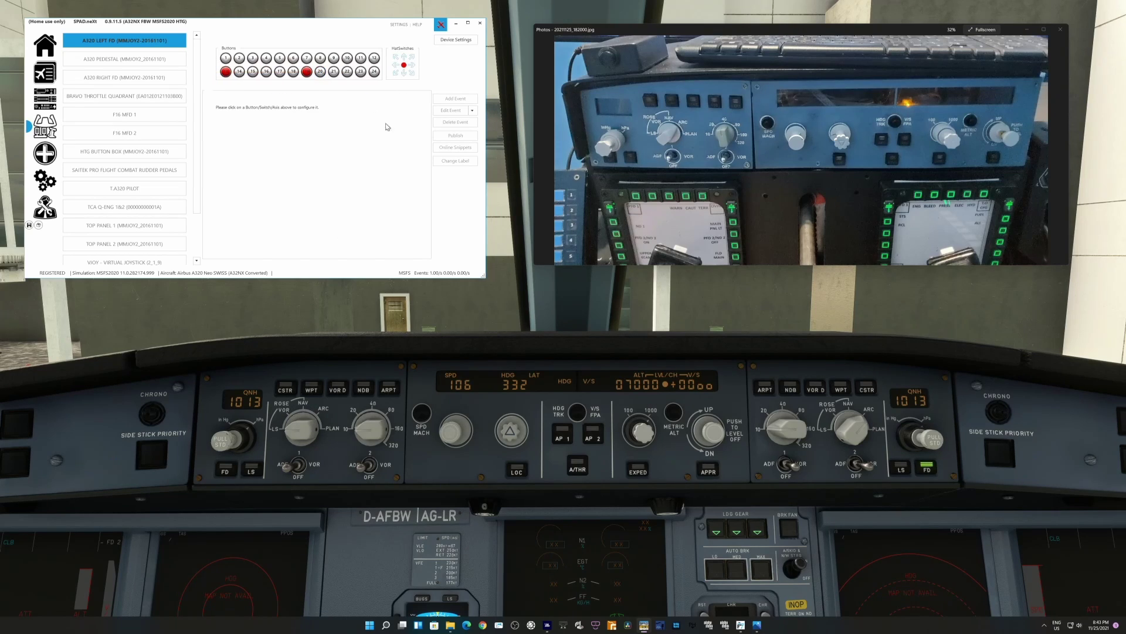
left_click(320, 72)
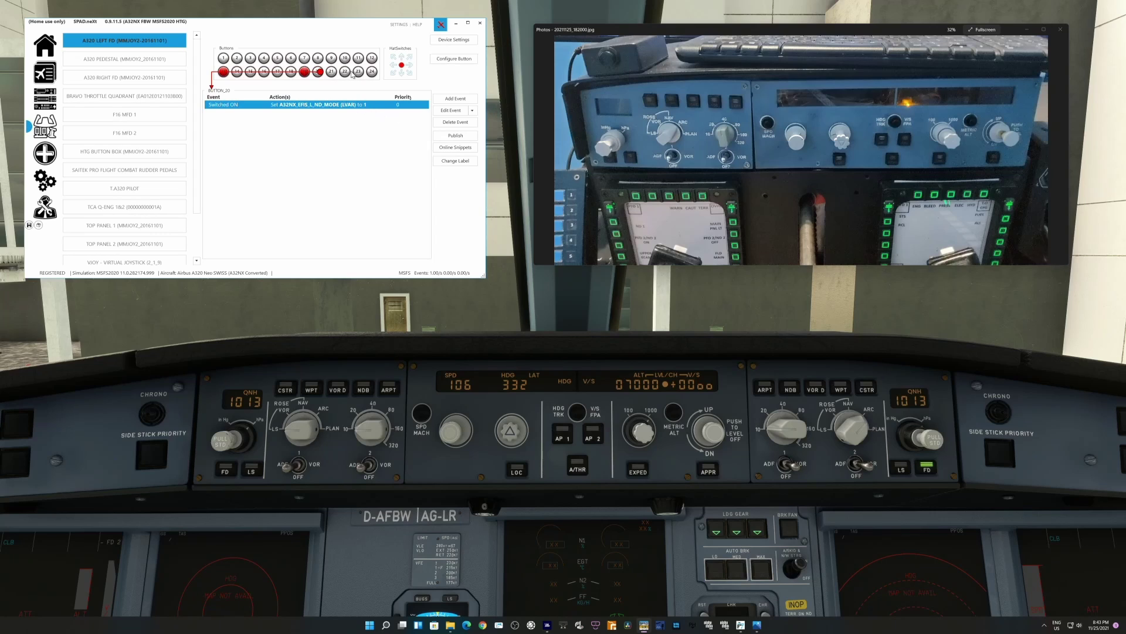
left_click(330, 73)
left_click(223, 73)
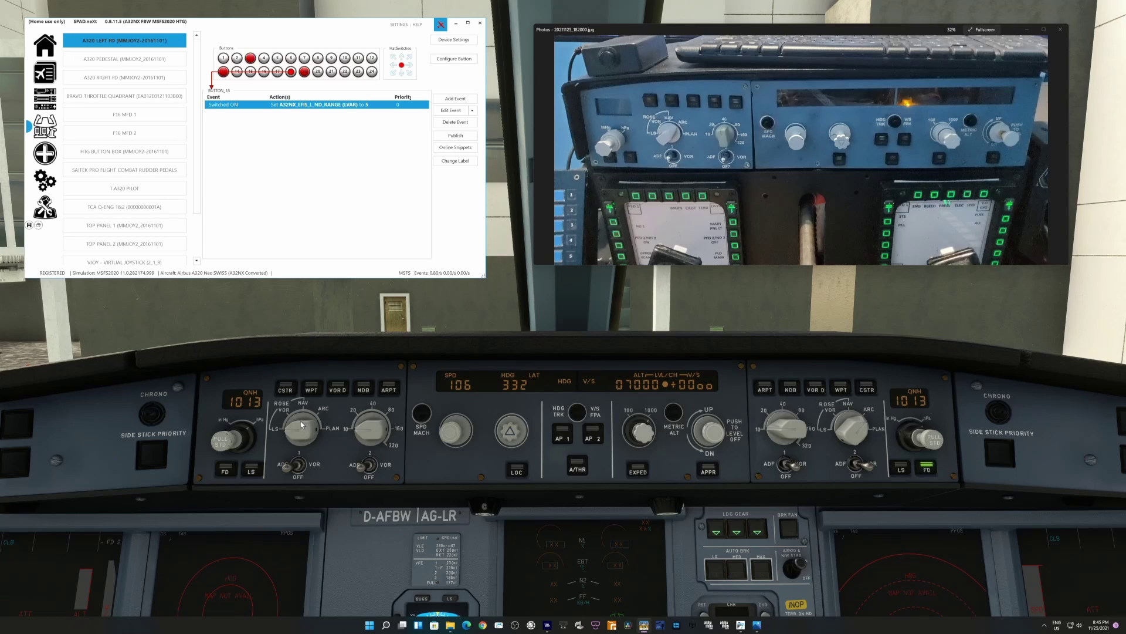
Step: Review the conditional and normal A32NX_EFIS_L_OPTION events on buttons 1 to 3 and the hat switch
left_click(290, 397)
left_click(251, 60)
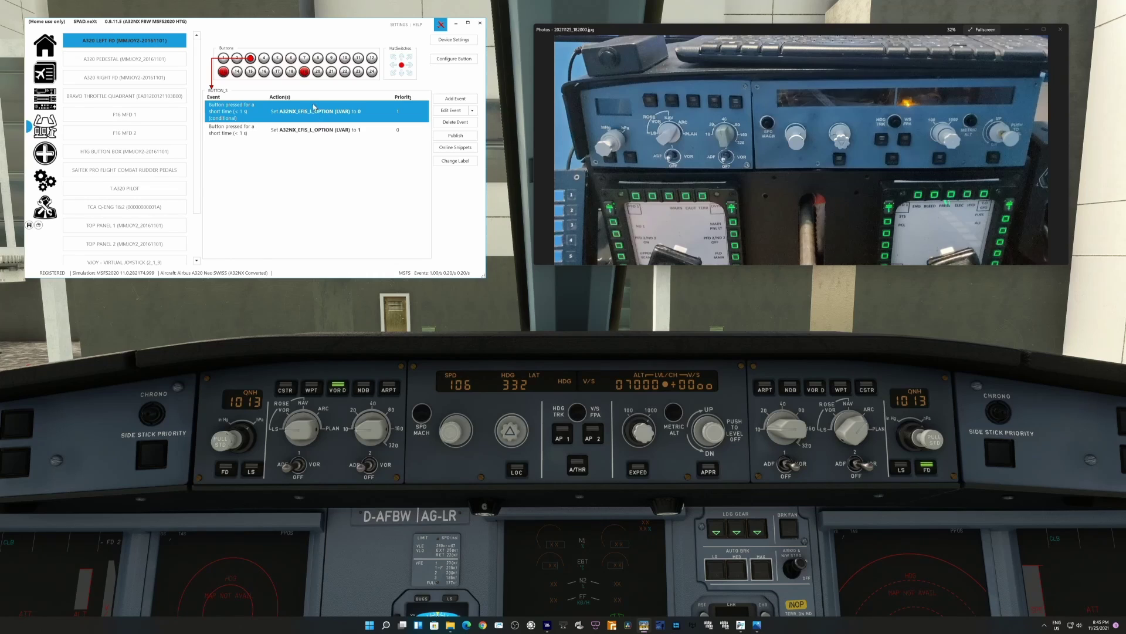
left_click(224, 58)
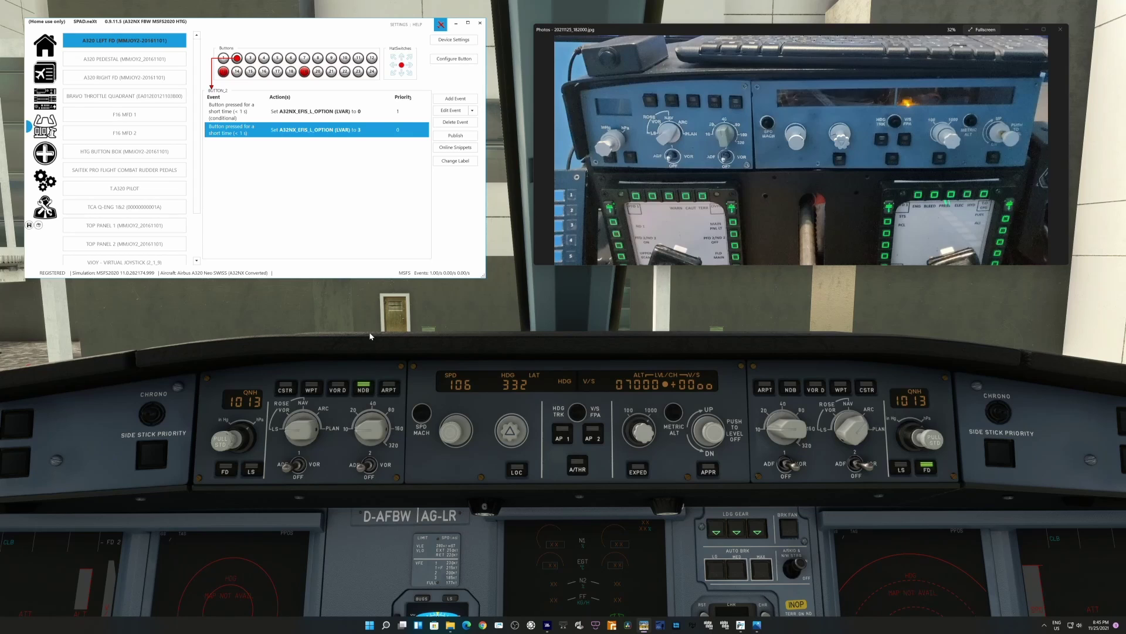
left_click(401, 64)
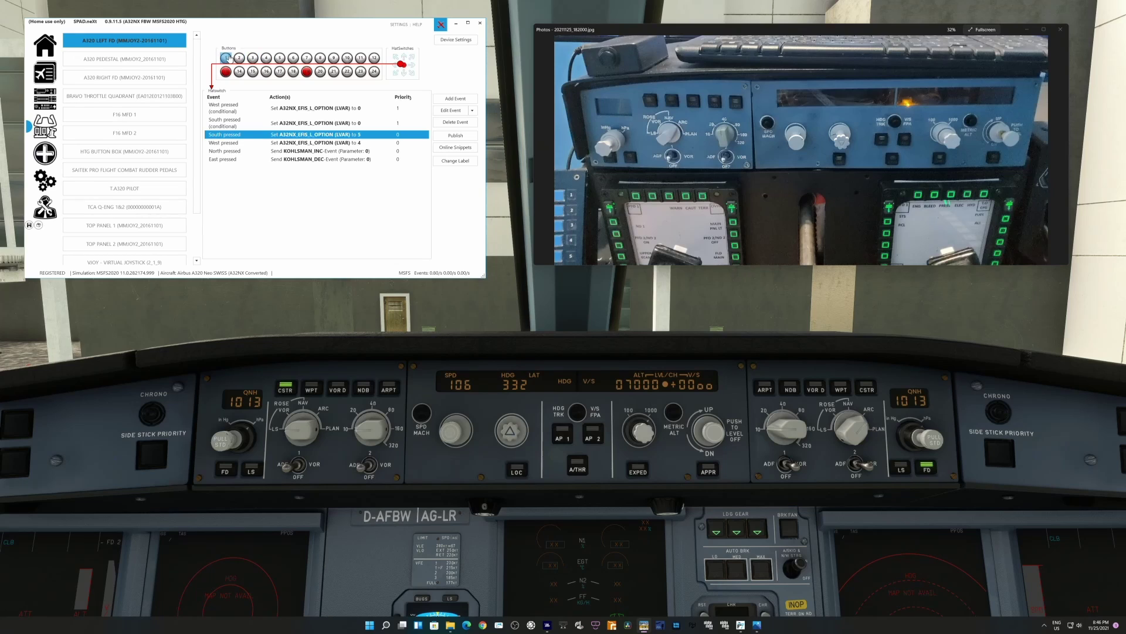
left_click(252, 57)
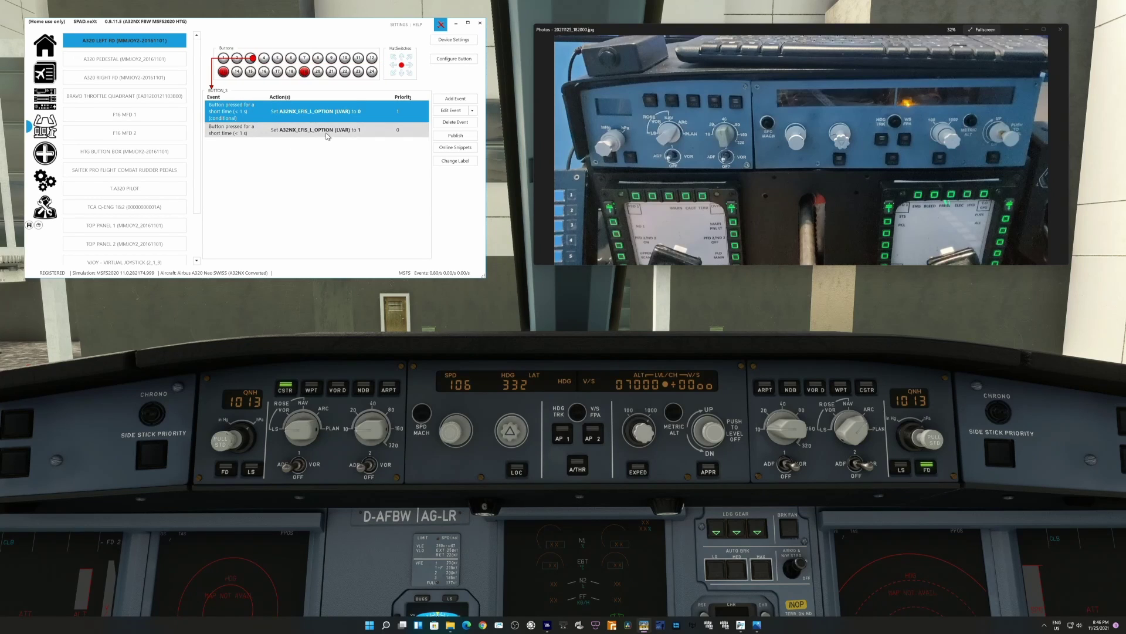
Step: Inspect the condition and action settings of button 3's unconditional short-press A32NX_EFIS_L_OPTION event, leaving them unmodified
left_click(266, 133)
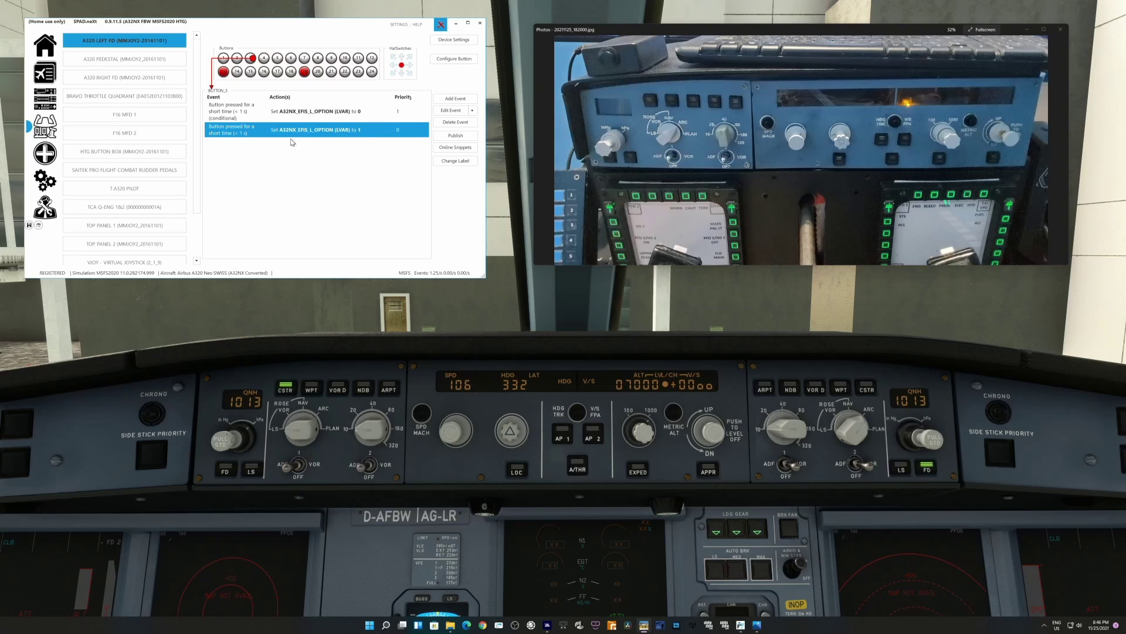
double_click(365, 134)
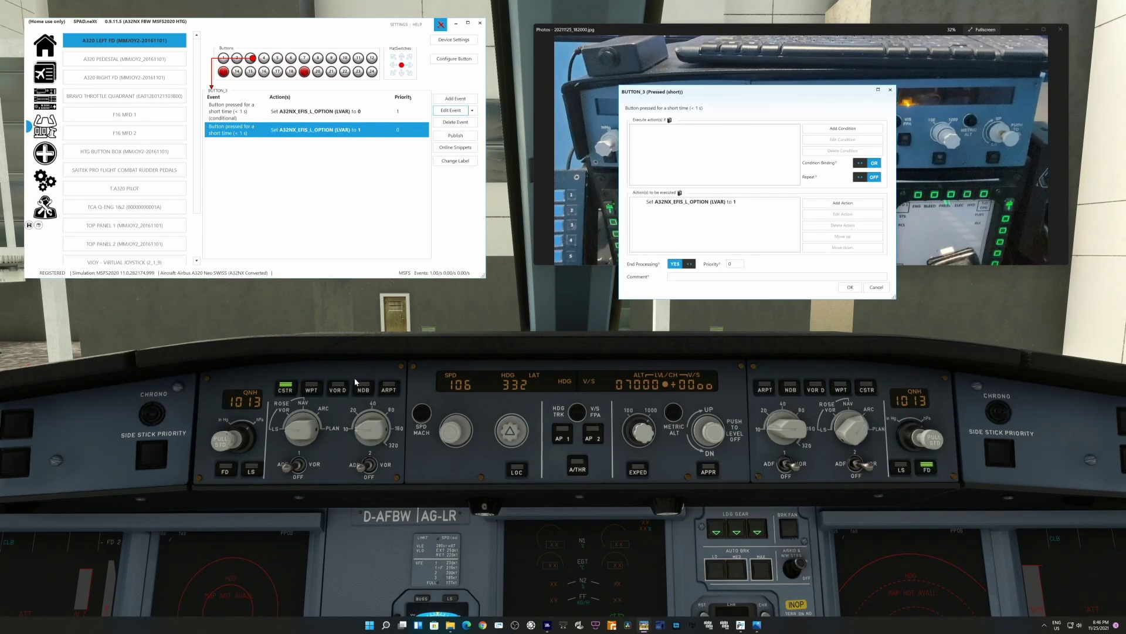
left_click(874, 288)
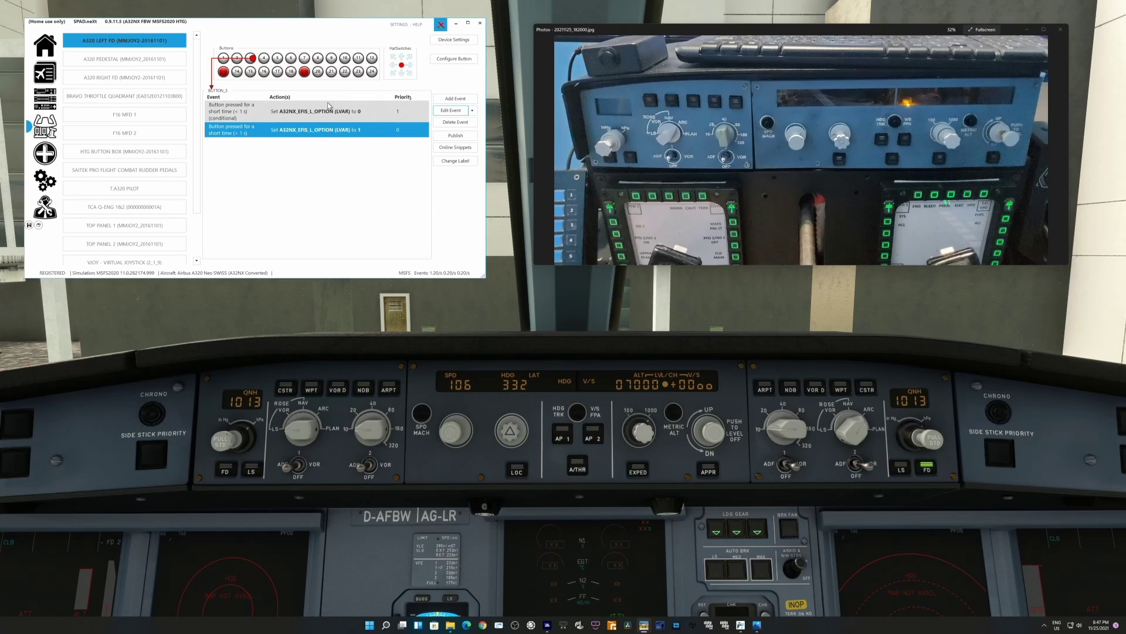
left_click(304, 113)
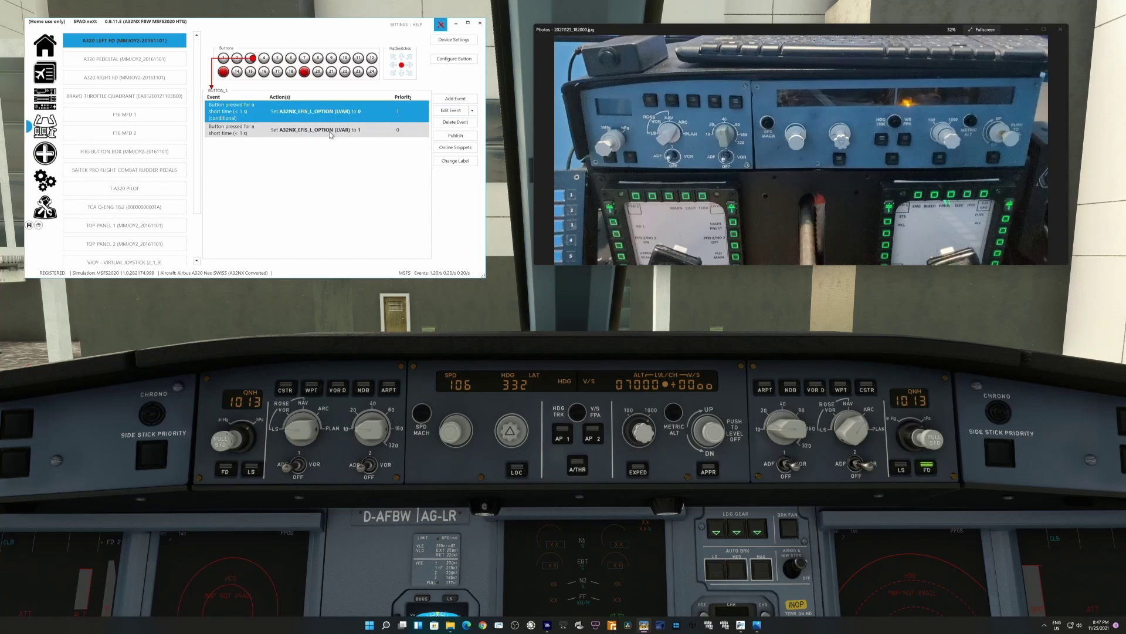
double_click(297, 132)
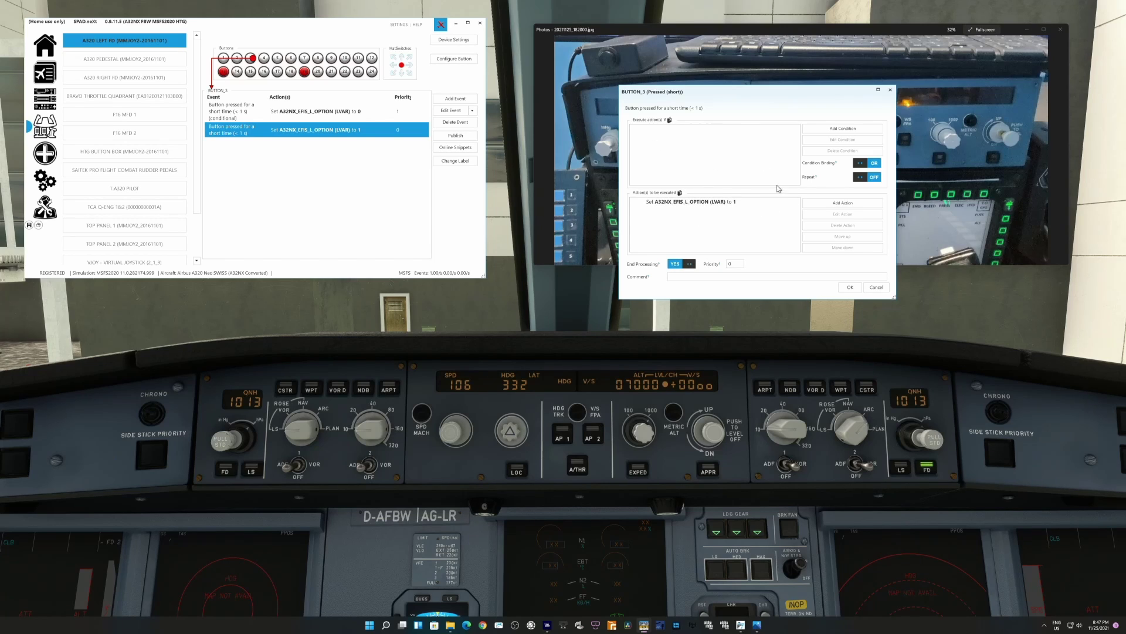
left_click(876, 289)
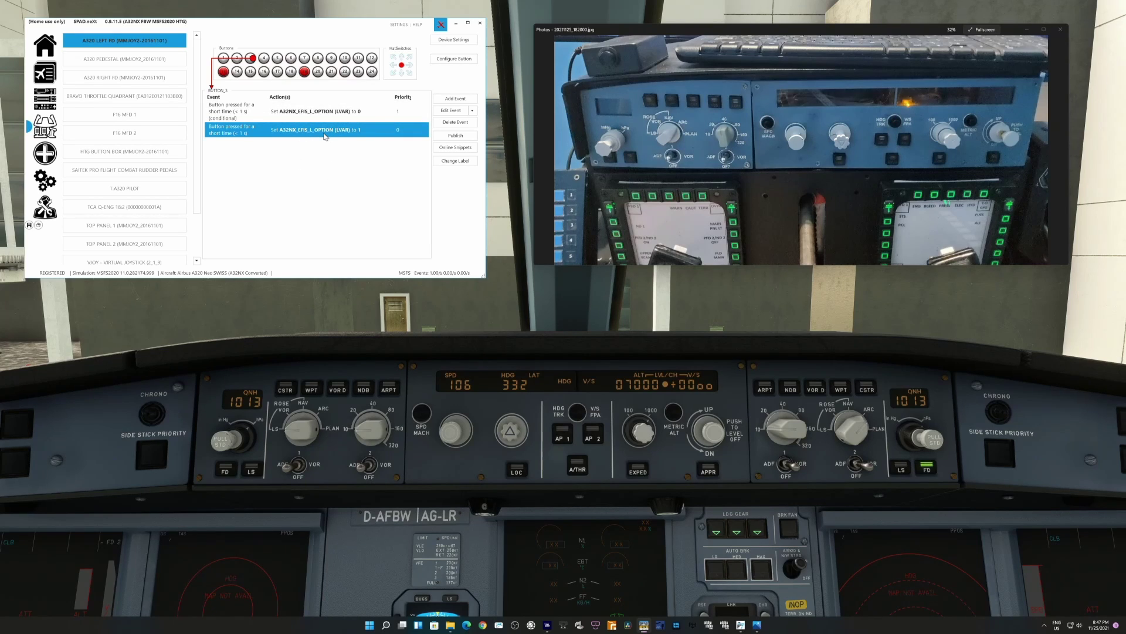
left_click(451, 110)
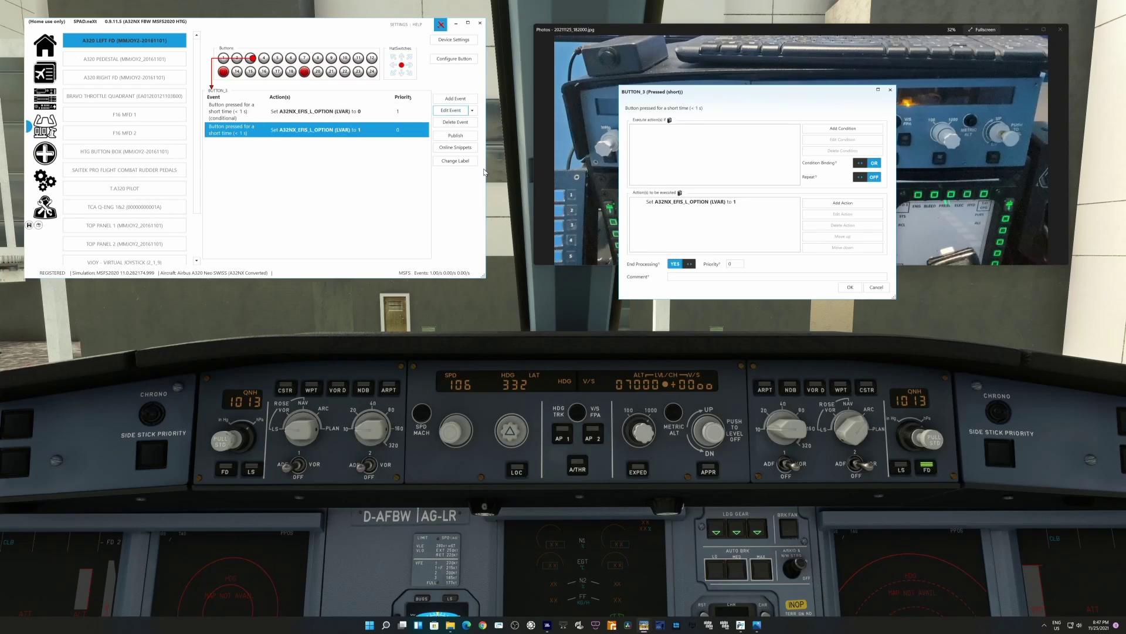
left_click(876, 287)
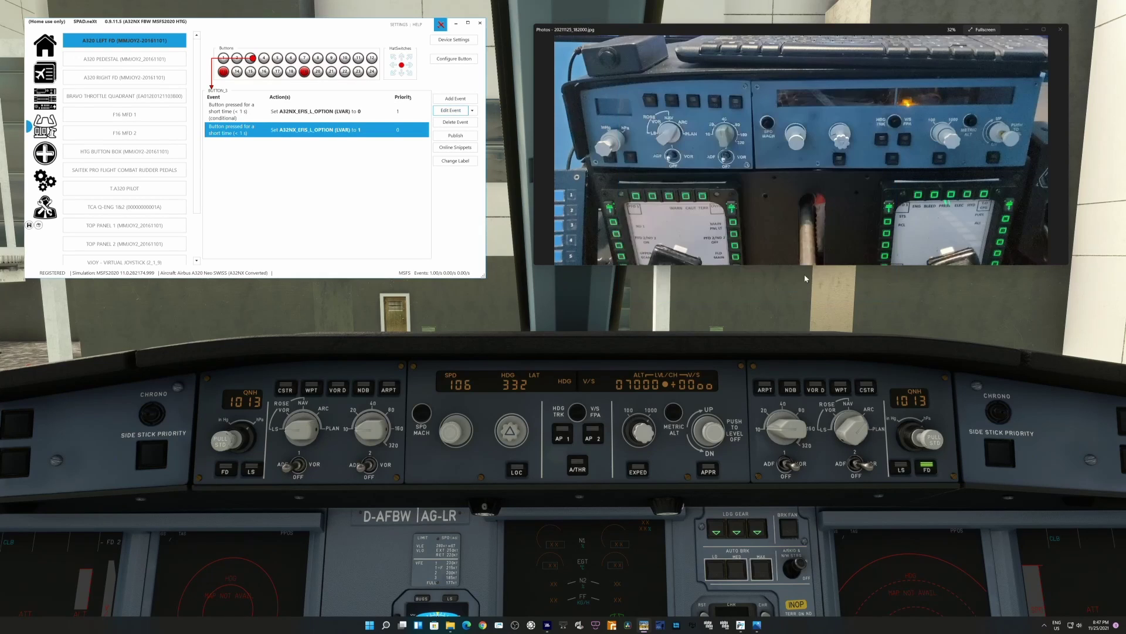
Step: Inspect button 3's conditional A32NX_EFIS_L_OPTION event and view the event types that can be added to the button
left_click(279, 115)
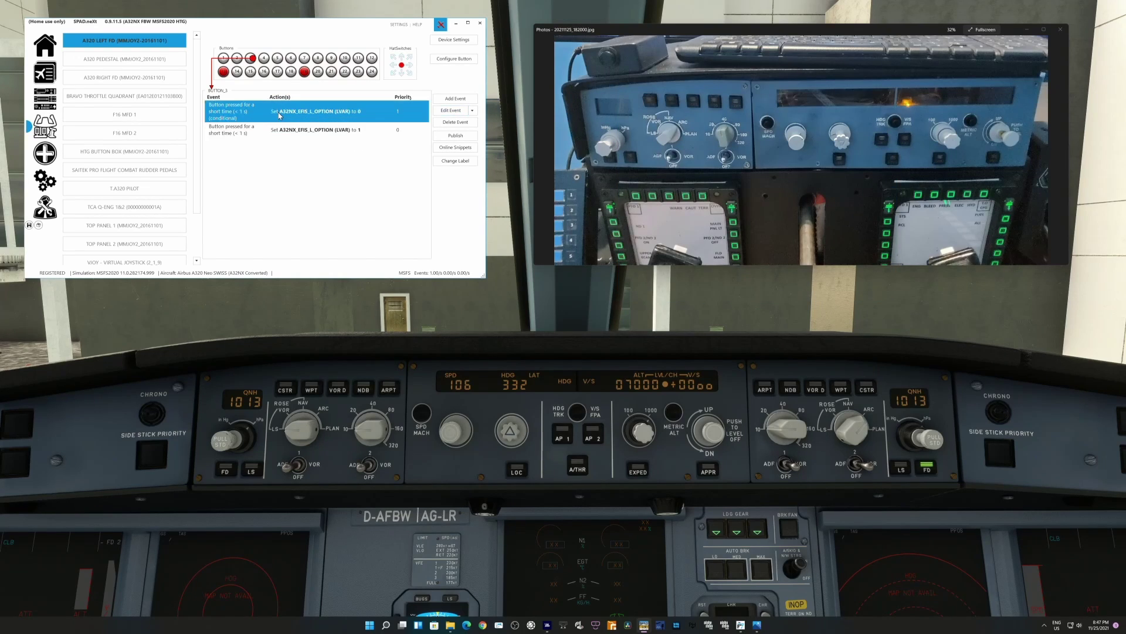
double_click(280, 115)
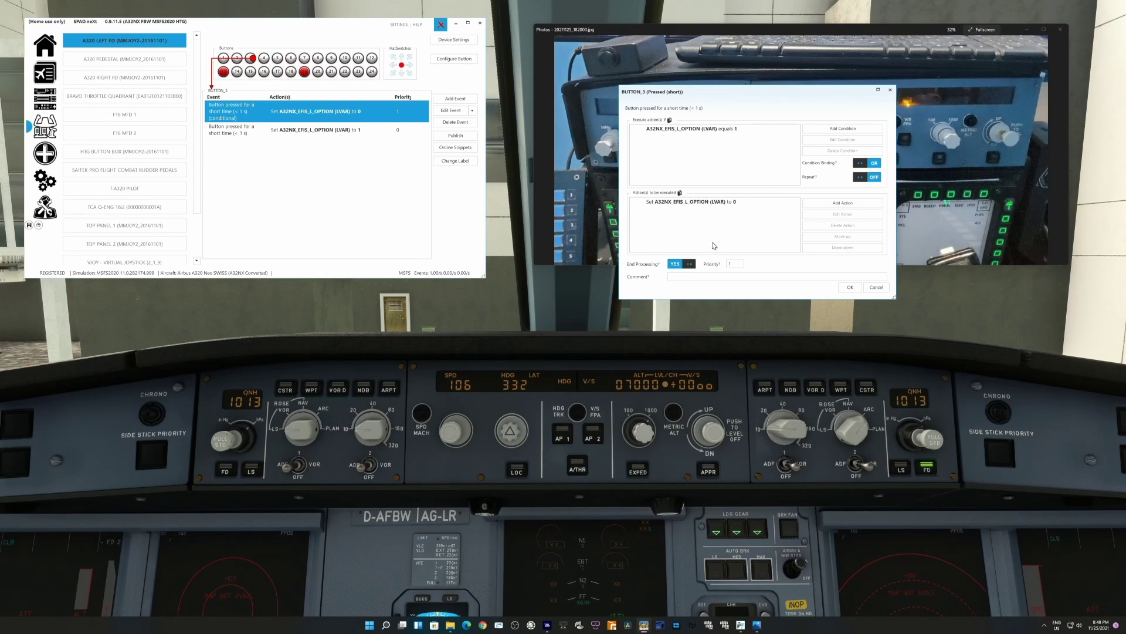
left_click(878, 288)
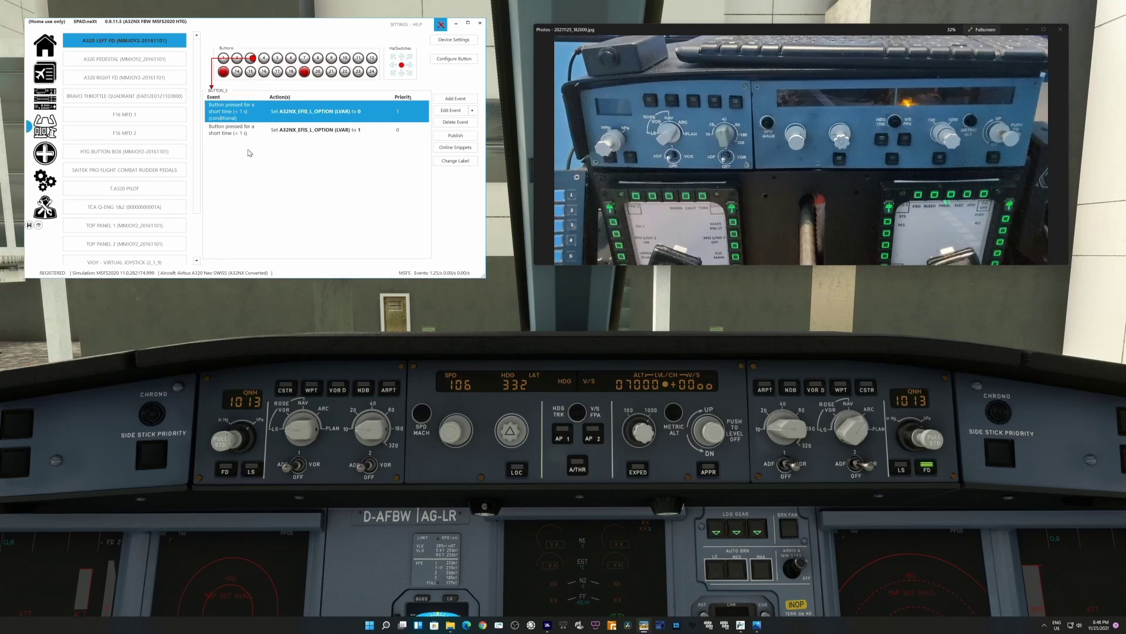
left_click(456, 100)
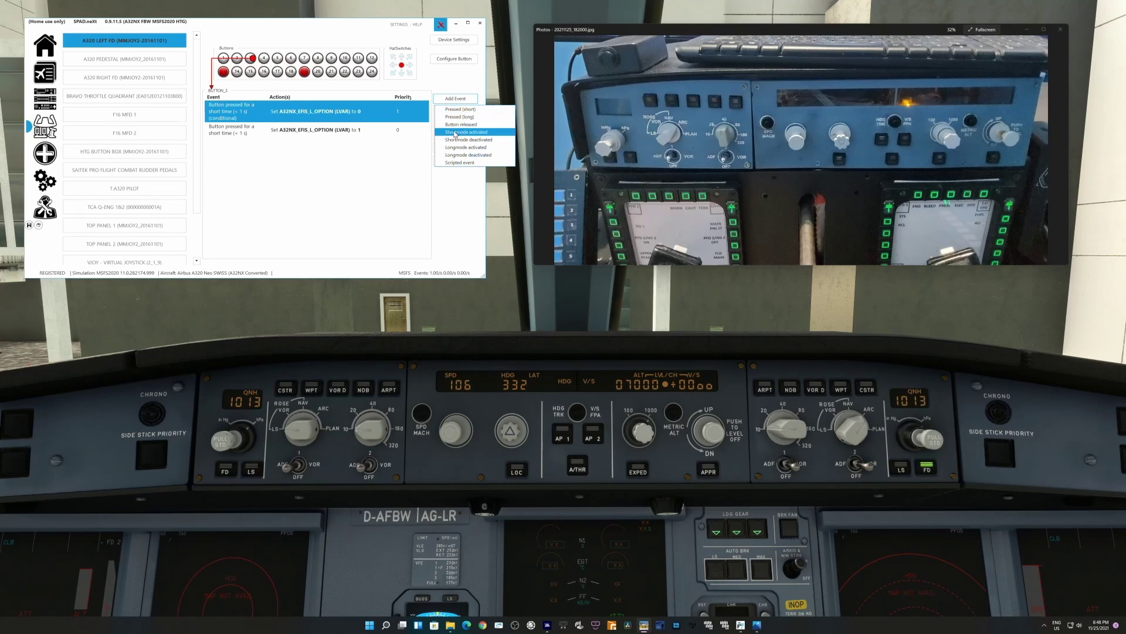
left_click(372, 190)
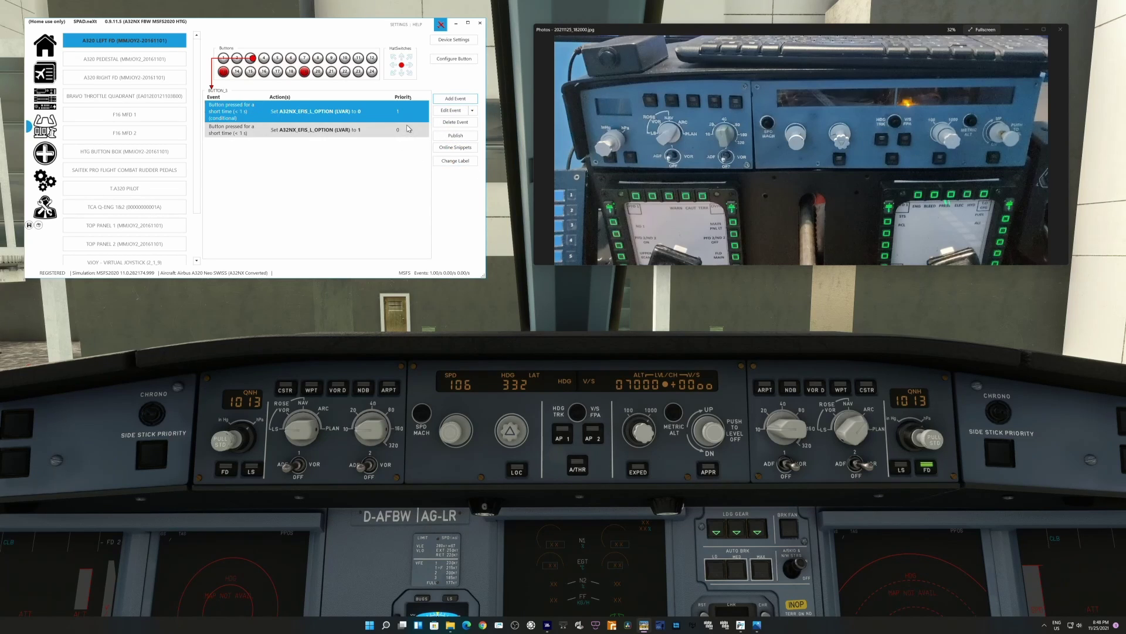
Step: Recheck how the condition, action and priority are set up in button 3's conditional short-press event
left_click(450, 110)
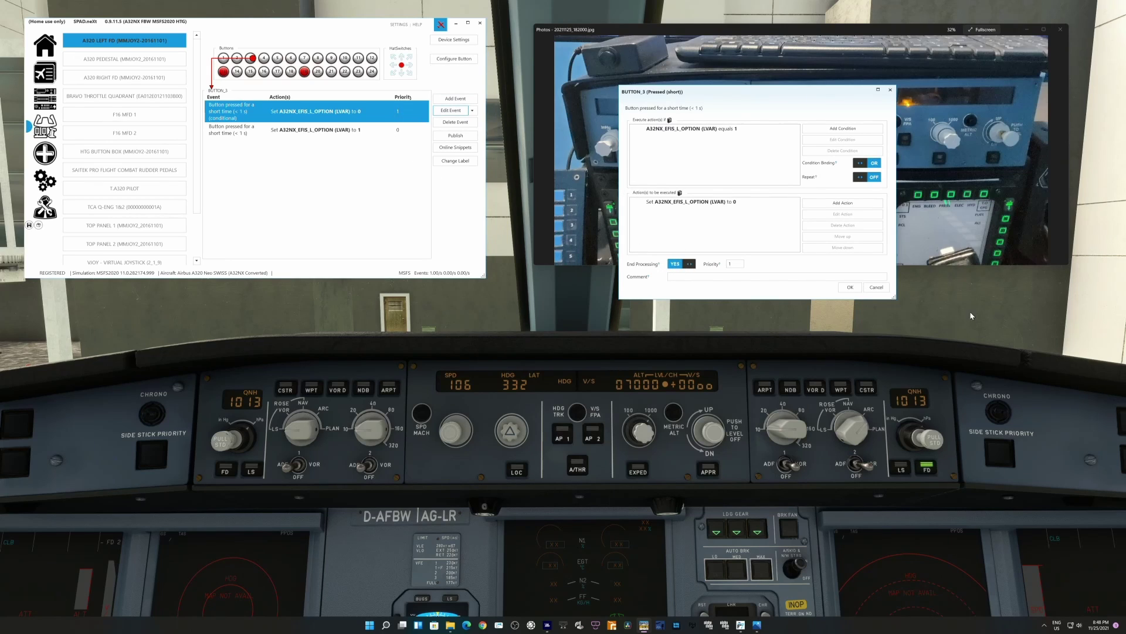
left_click(876, 287)
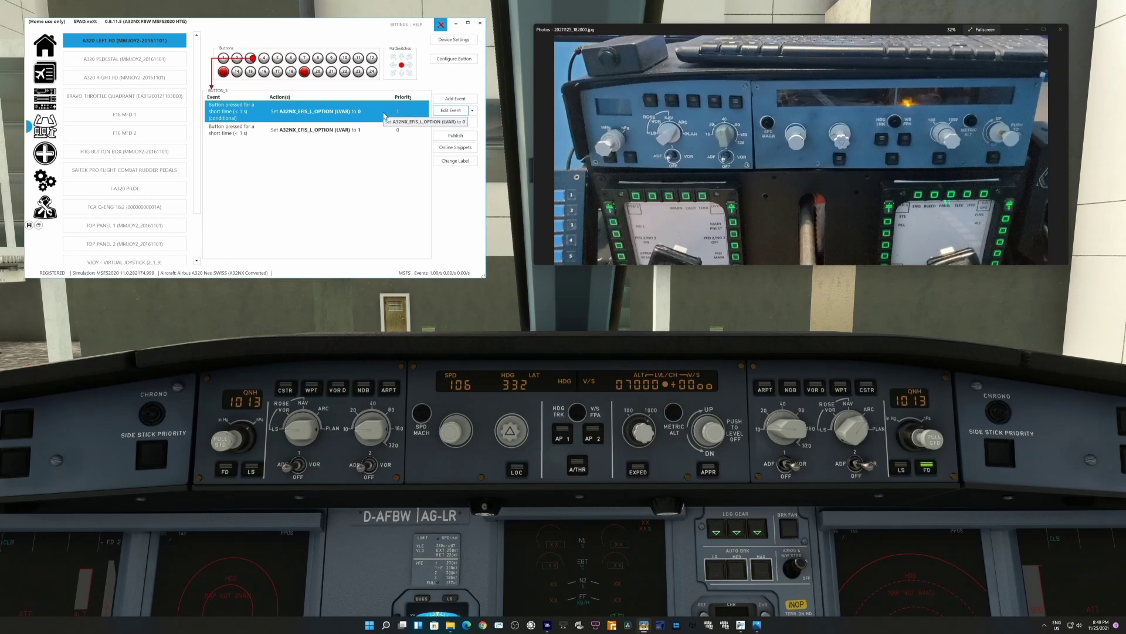
double_click(296, 117)
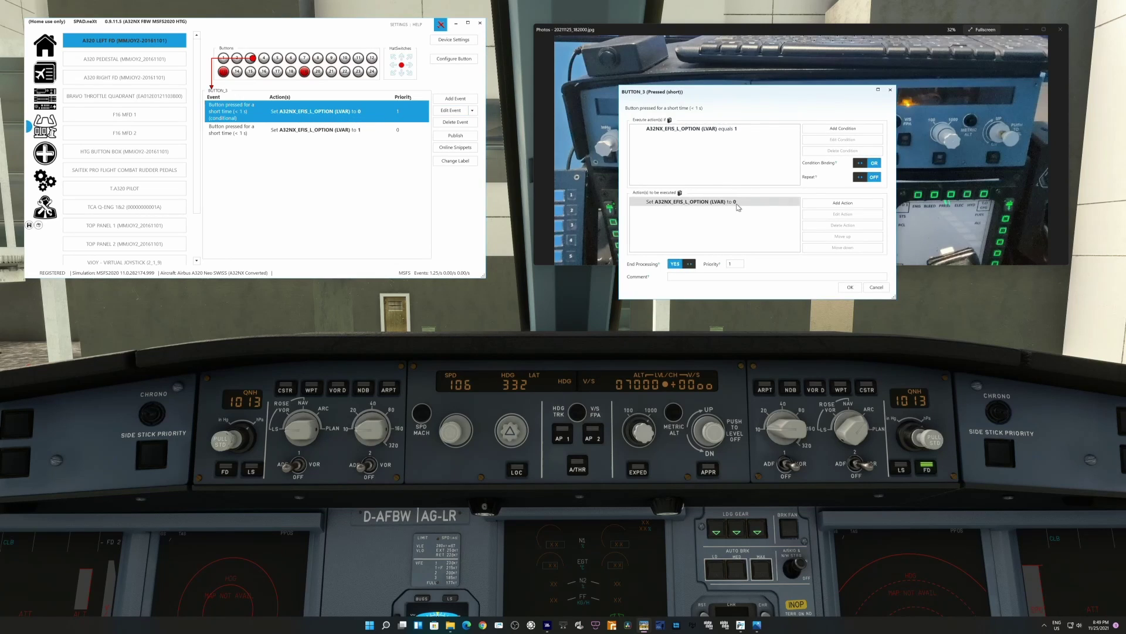
left_click(850, 287)
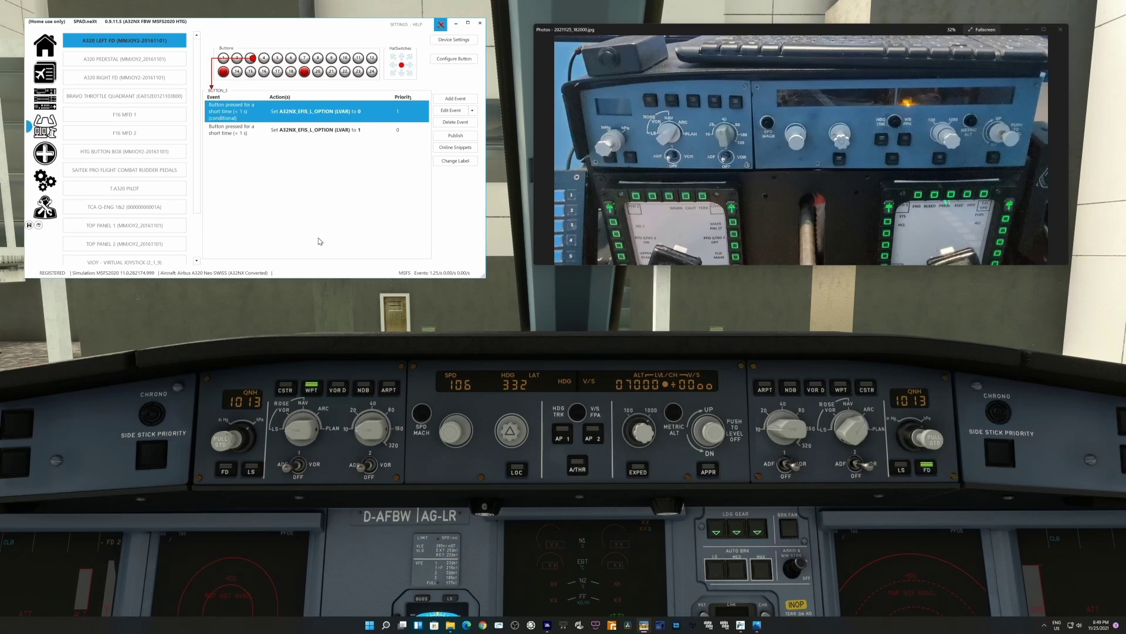
Step: Examine the condition and action of button 2's conditional A32NX_EFIS_L_OPTION event
left_click(237, 59)
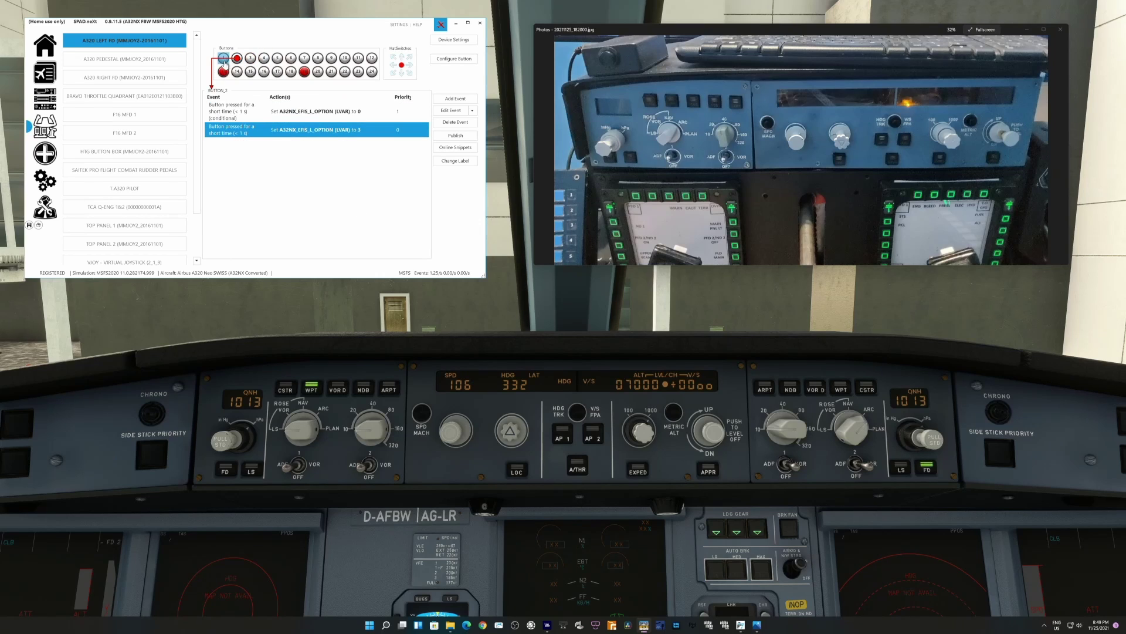
double_click(356, 112)
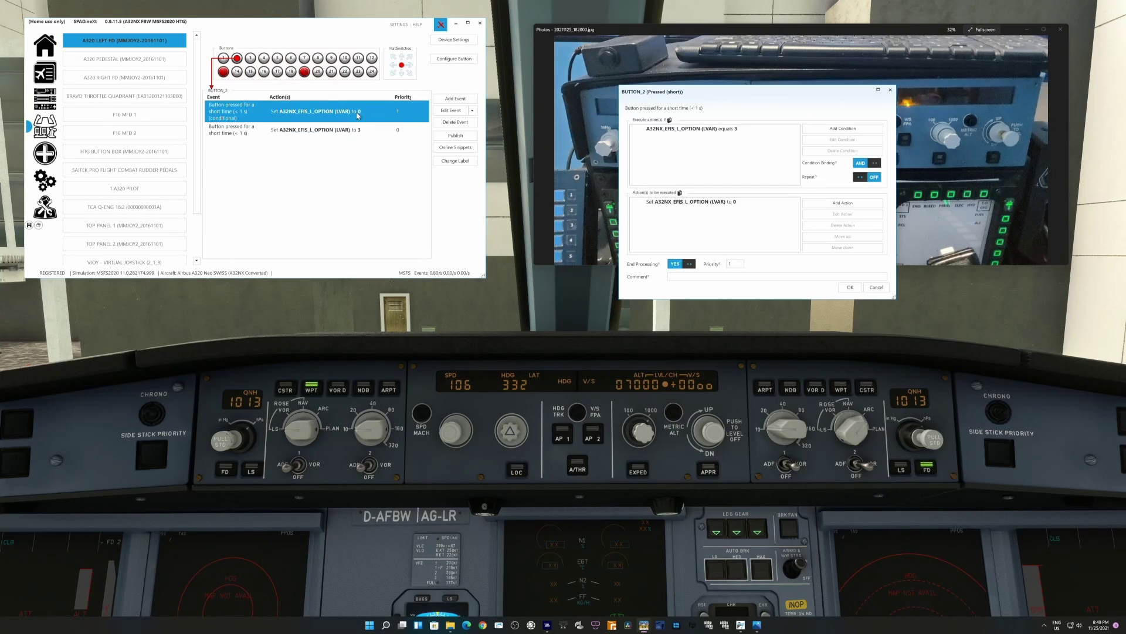
left_click(851, 287)
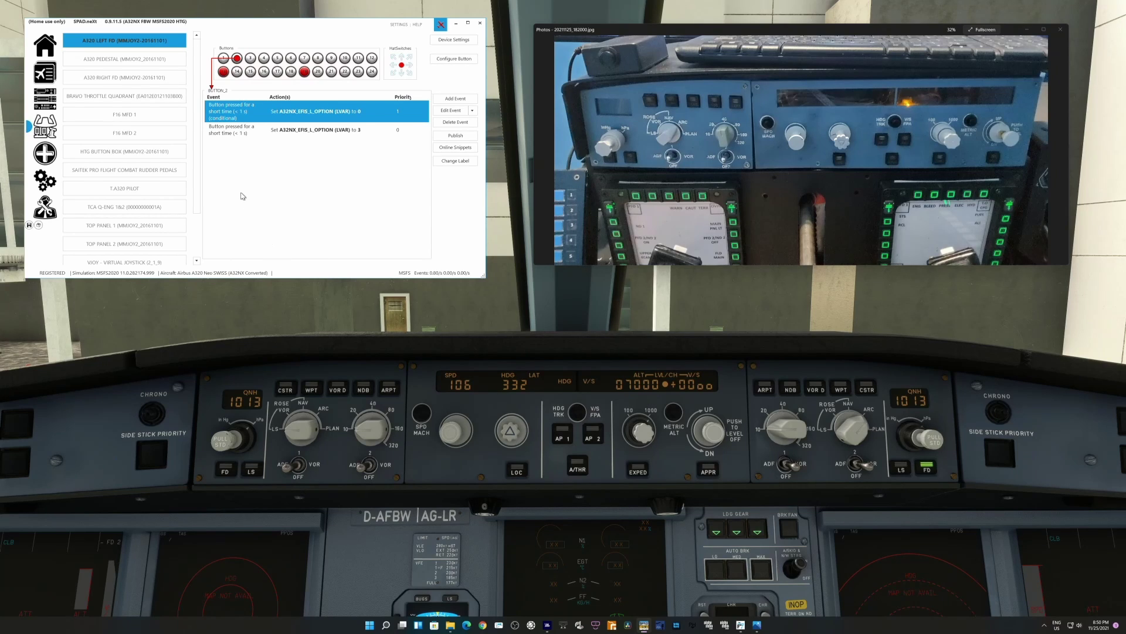
Step: Review the recorded simulator events in the Event Monitor and the tracked variable in the Data Monitor
left_click(47, 156)
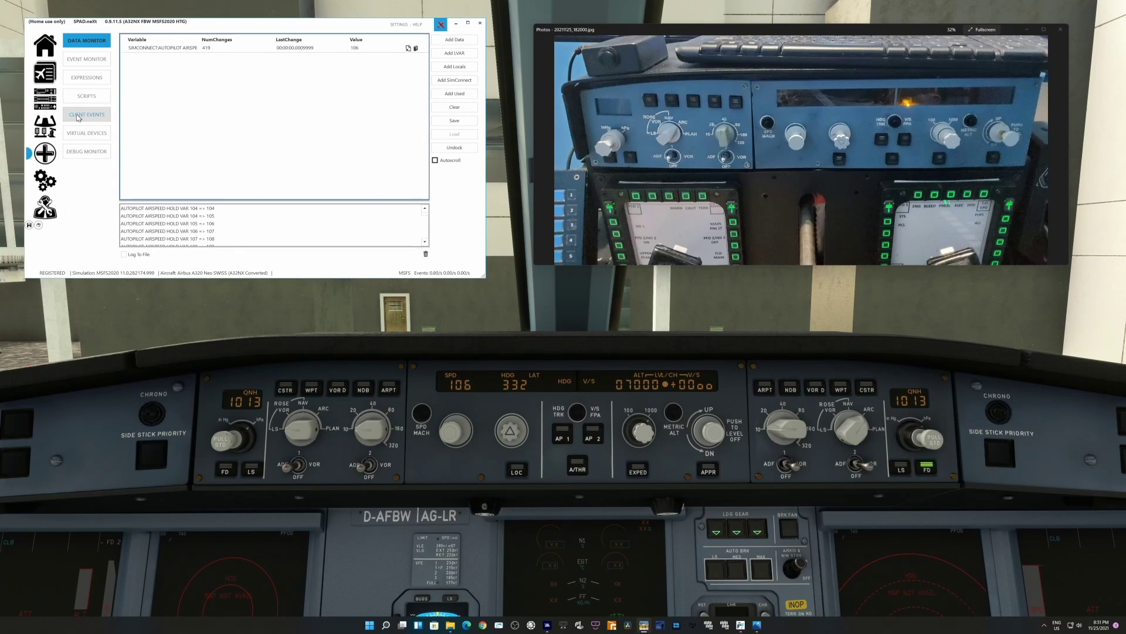
left_click(86, 59)
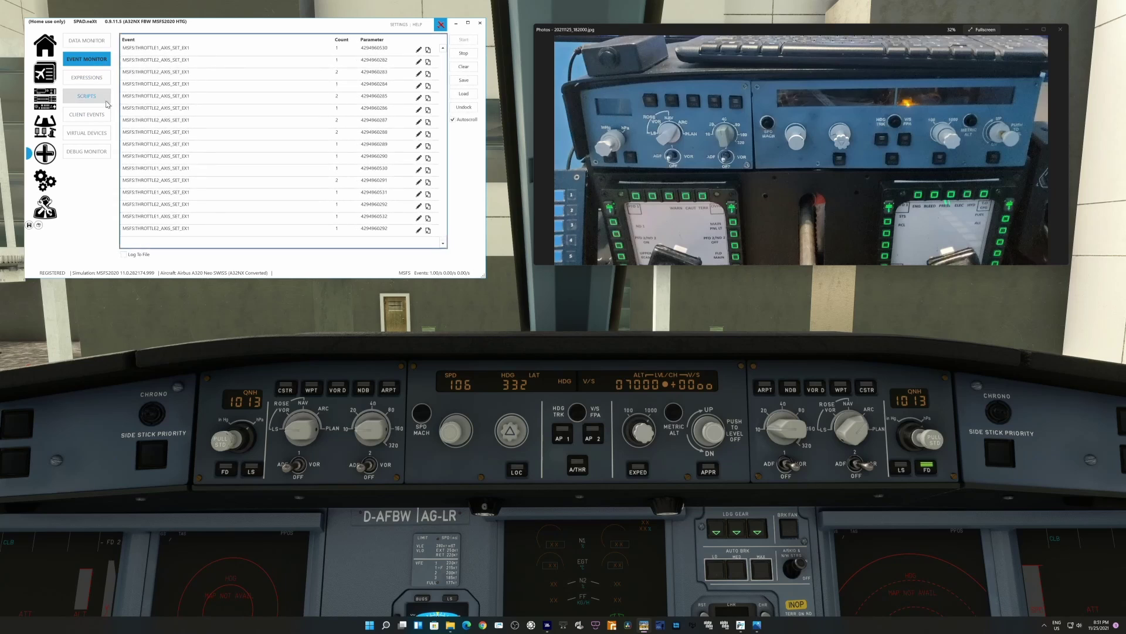
left_click(429, 52)
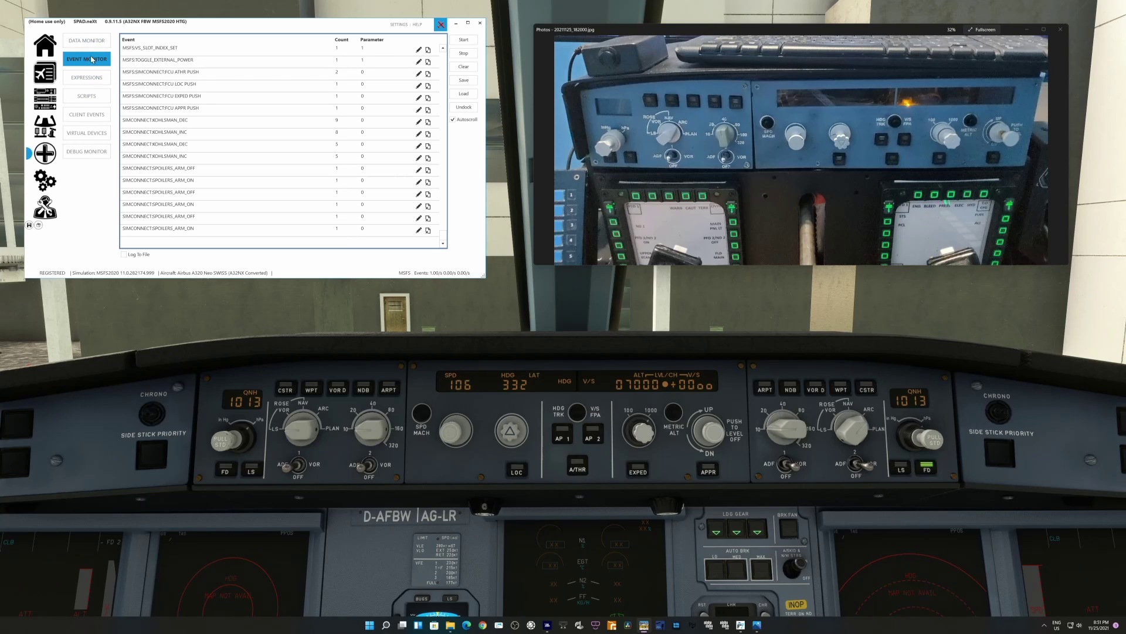
left_click(94, 43)
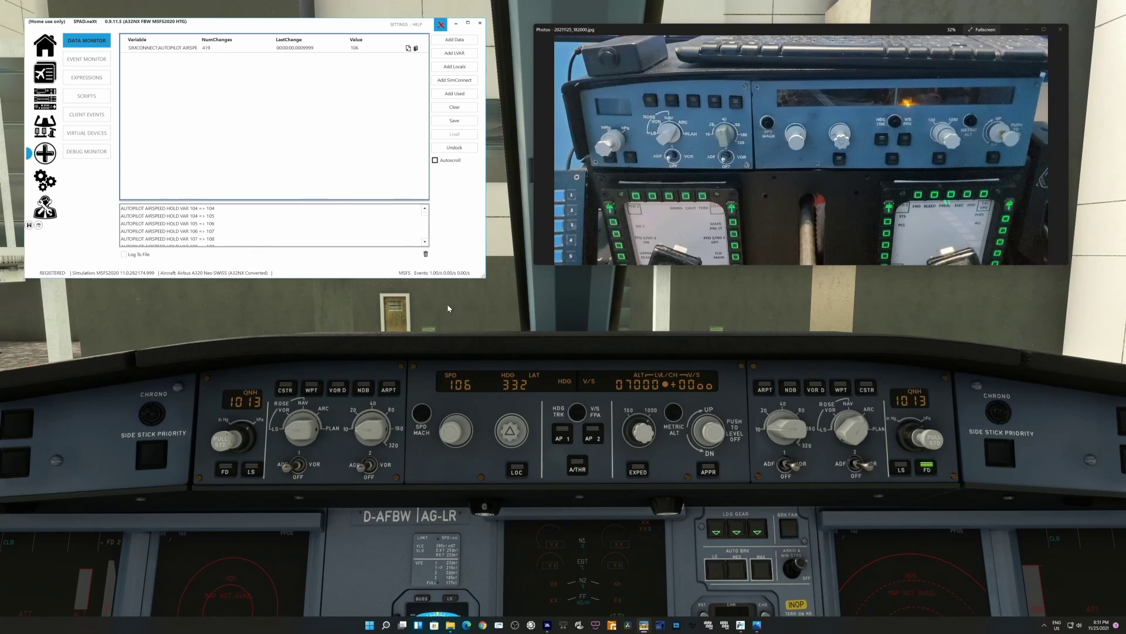
key("ctrl+space")
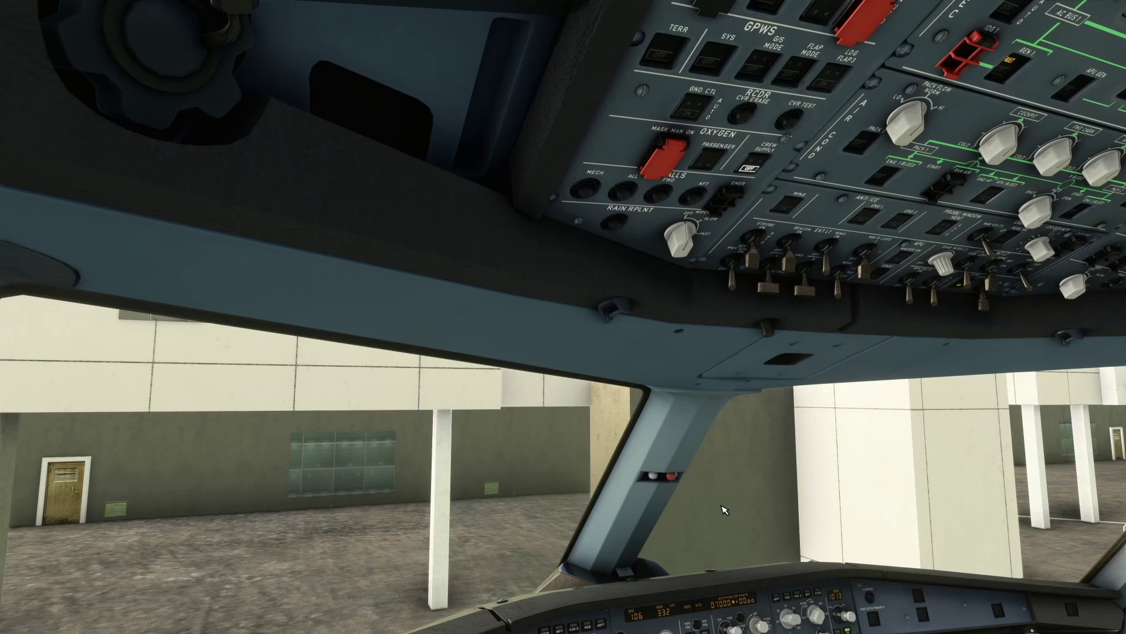
left_click_drag(725, 509, 587, 586)
left_click_drag(819, 392, 801, 432)
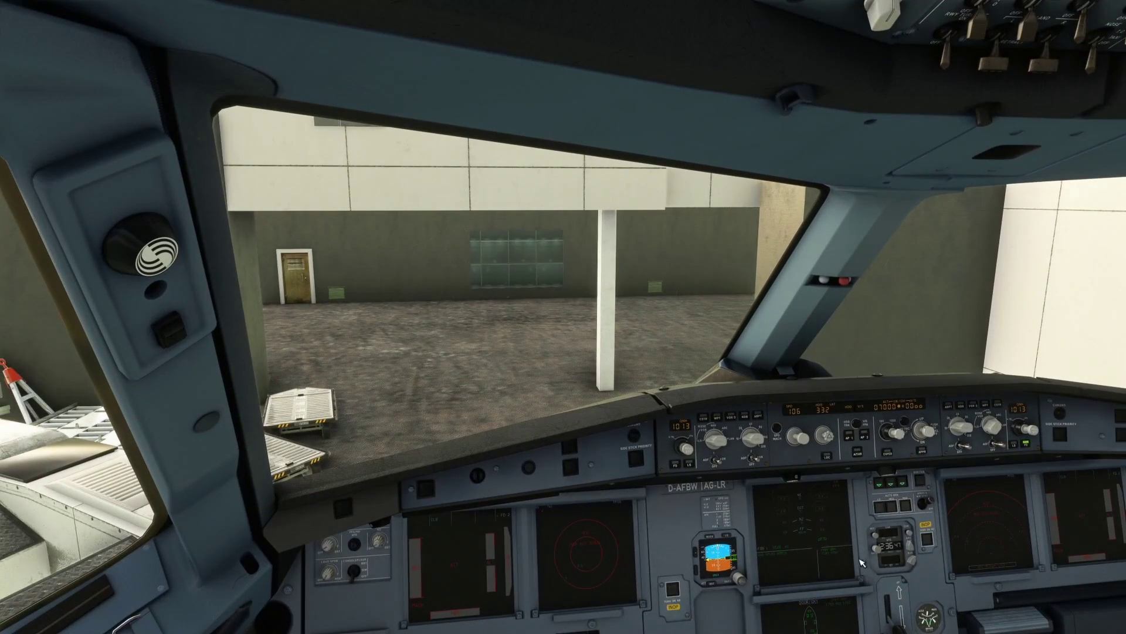
left_click_drag(861, 562, 874, 566)
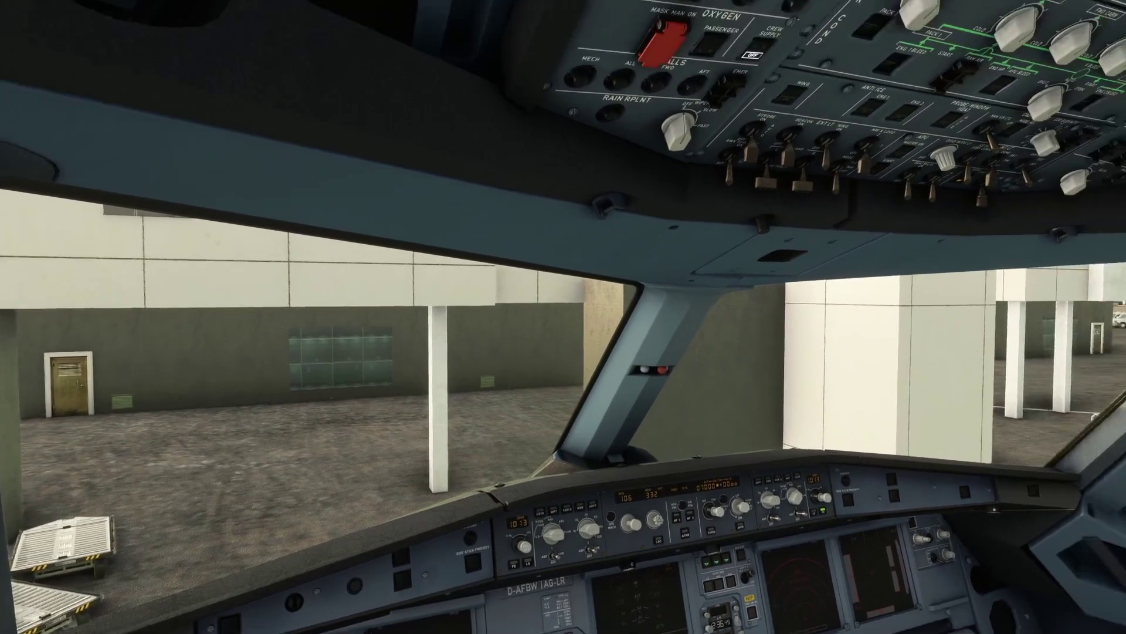